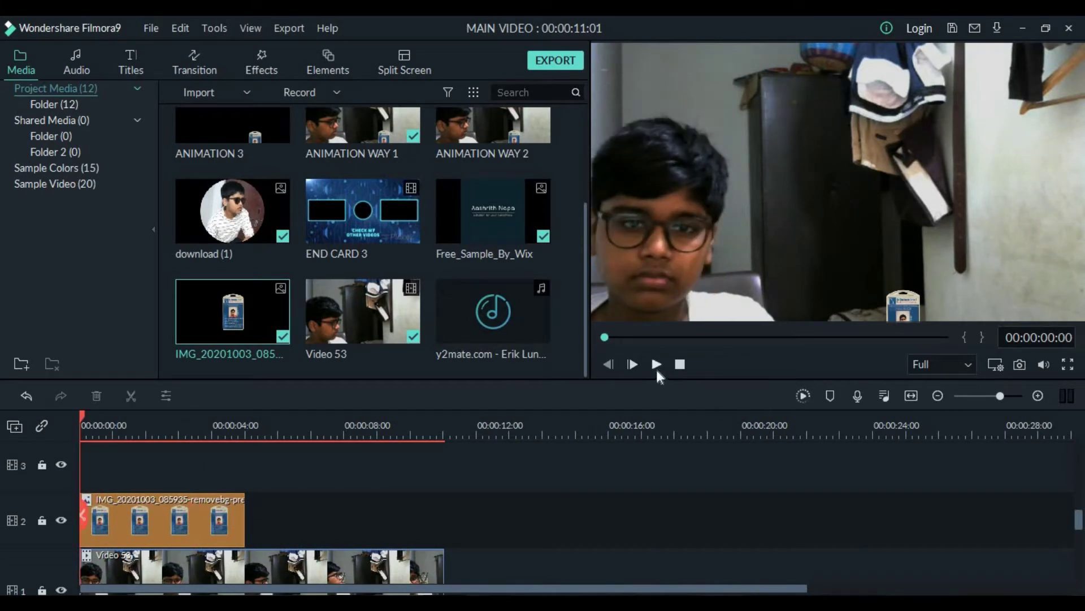
# - Select the ID-card image overlay on top of Video 53 in the preview
pyautogui.click(900, 316)
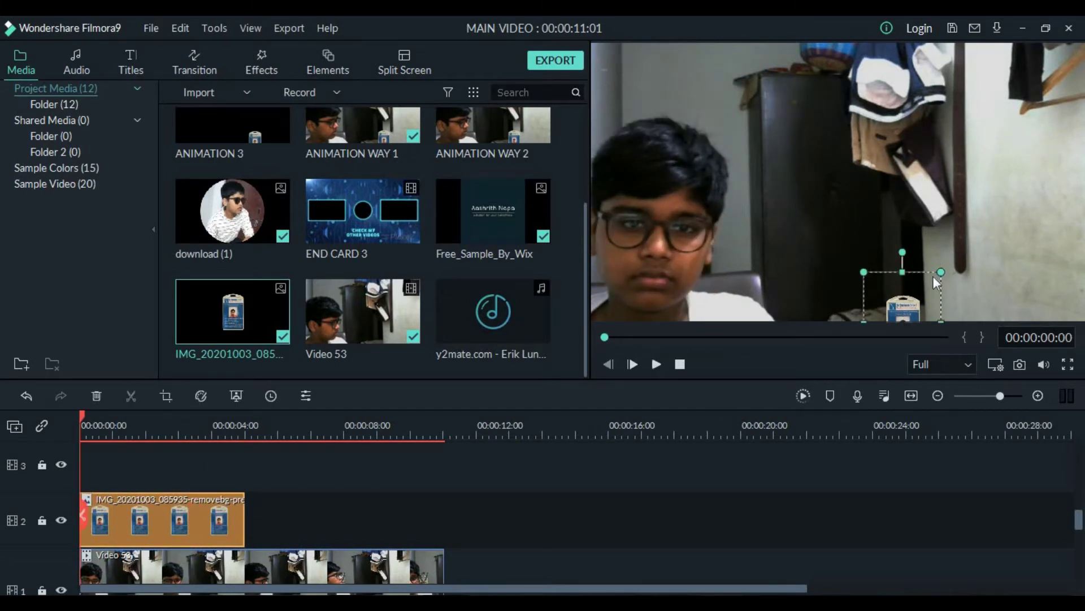
# - Split the ID-card clip on track 2 at 00:00:03:16
pyautogui.click(215, 461)
pyautogui.click(200, 423)
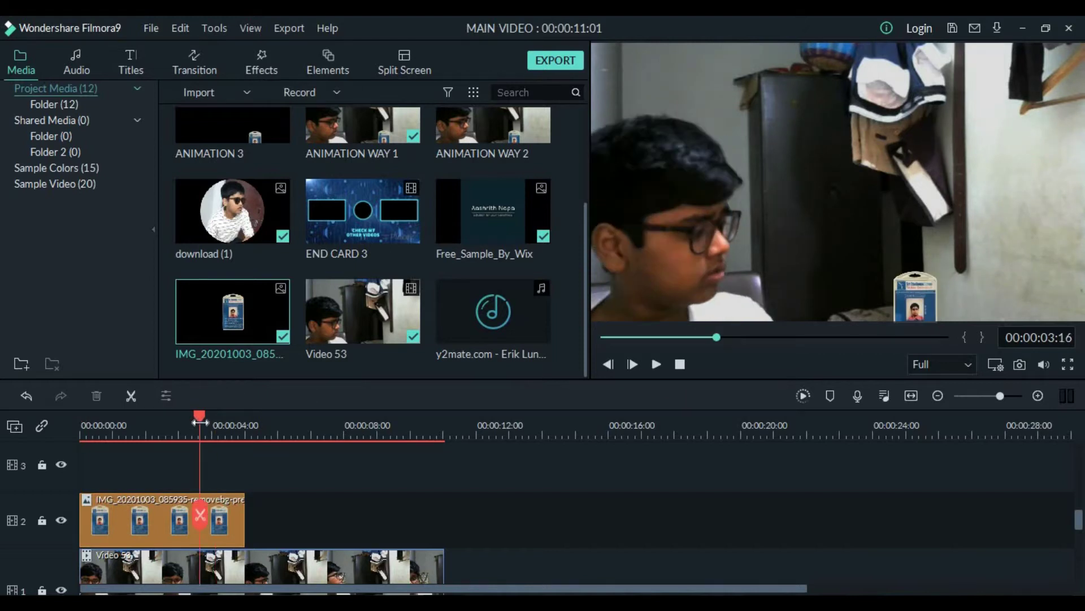
pyautogui.click(235, 527)
pyautogui.scroll(2, 266, 526)
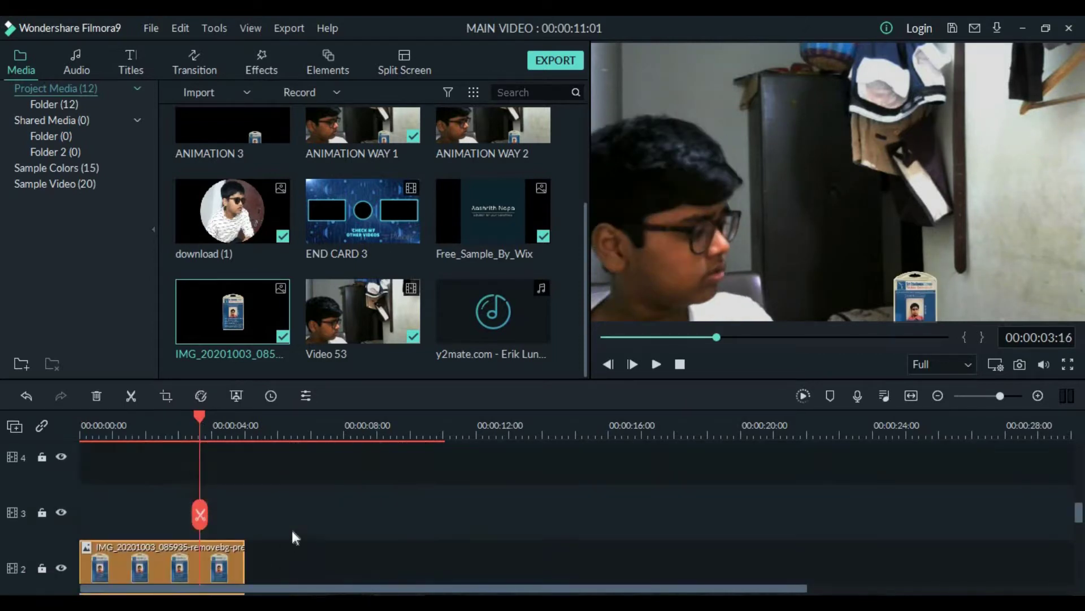
pyautogui.scroll(-2, 274, 507)
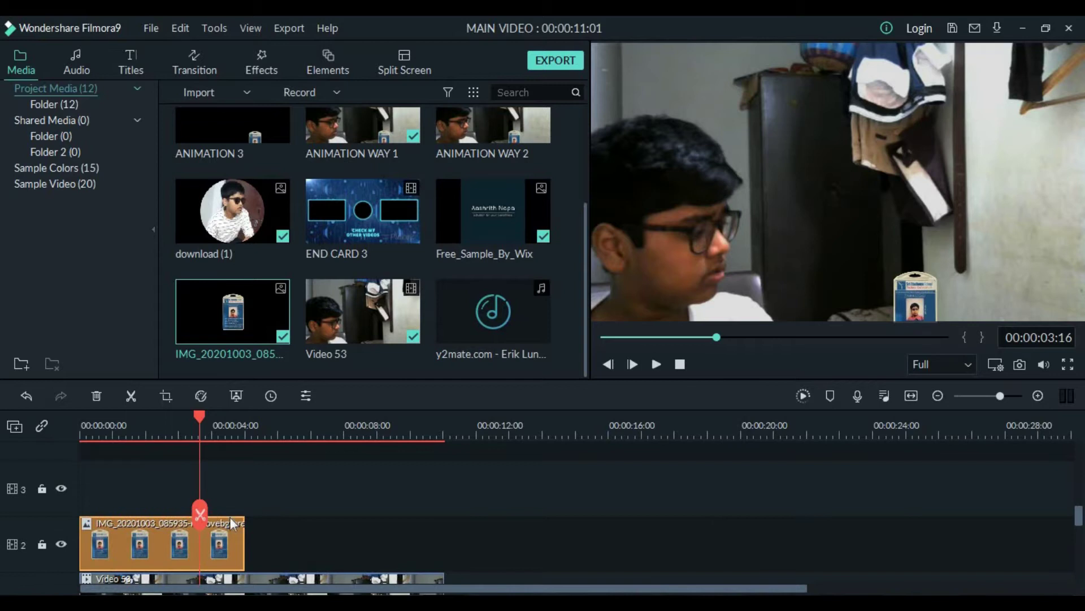
pyautogui.click(204, 516)
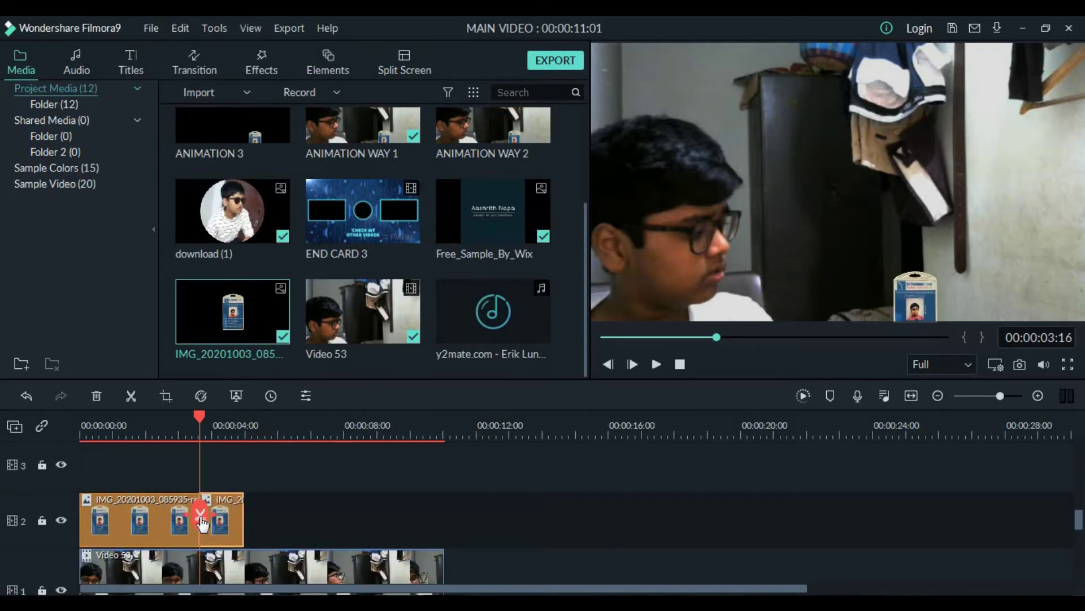
# - Preview the cut, then open the image settings of the second ID-card piece
pyautogui.click(656, 364)
pyautogui.click(653, 364)
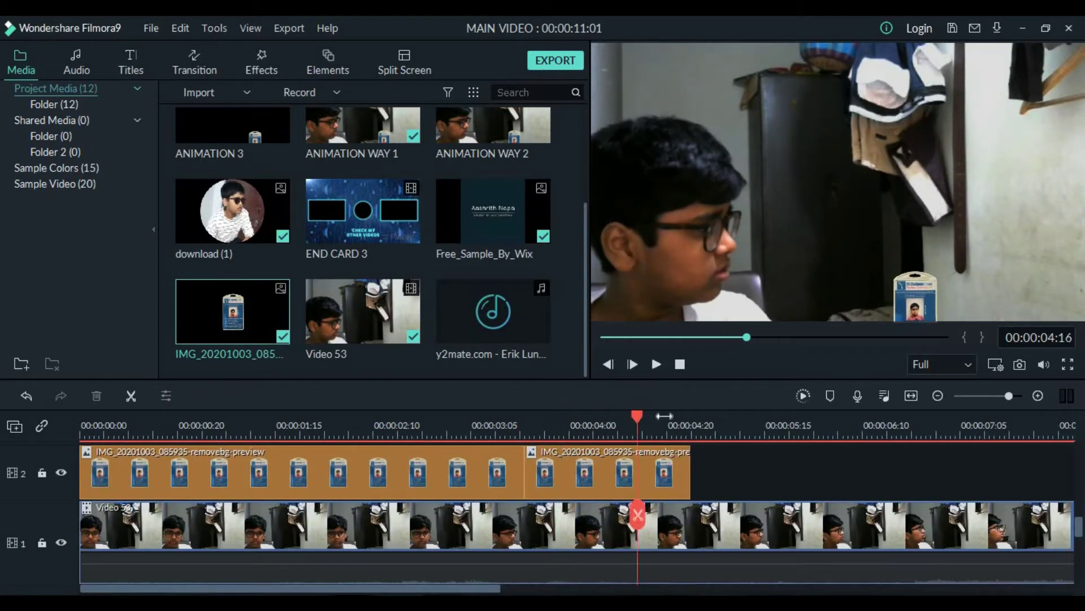
pyautogui.click(593, 425)
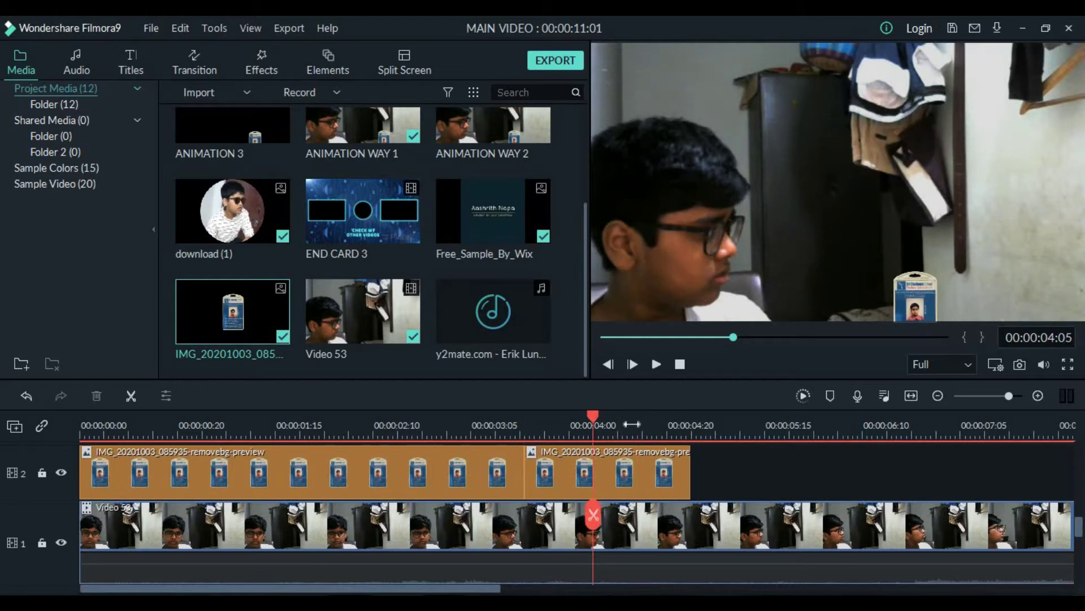
pyautogui.scroll(3, 632, 424)
pyautogui.click(303, 418)
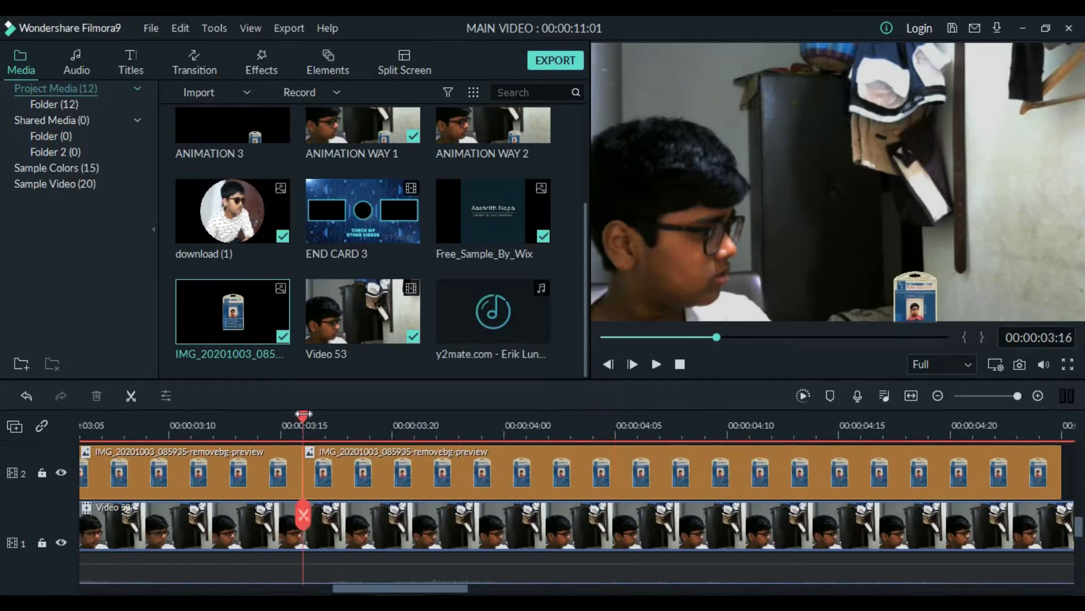
pyautogui.scroll(-5, 375, 418)
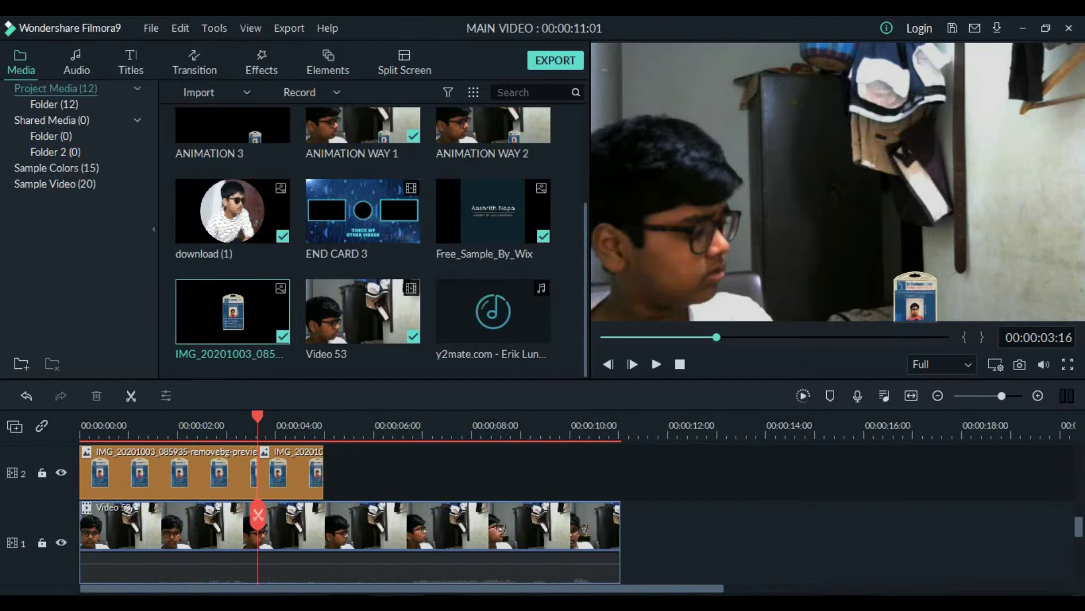
pyautogui.doubleClick(287, 466)
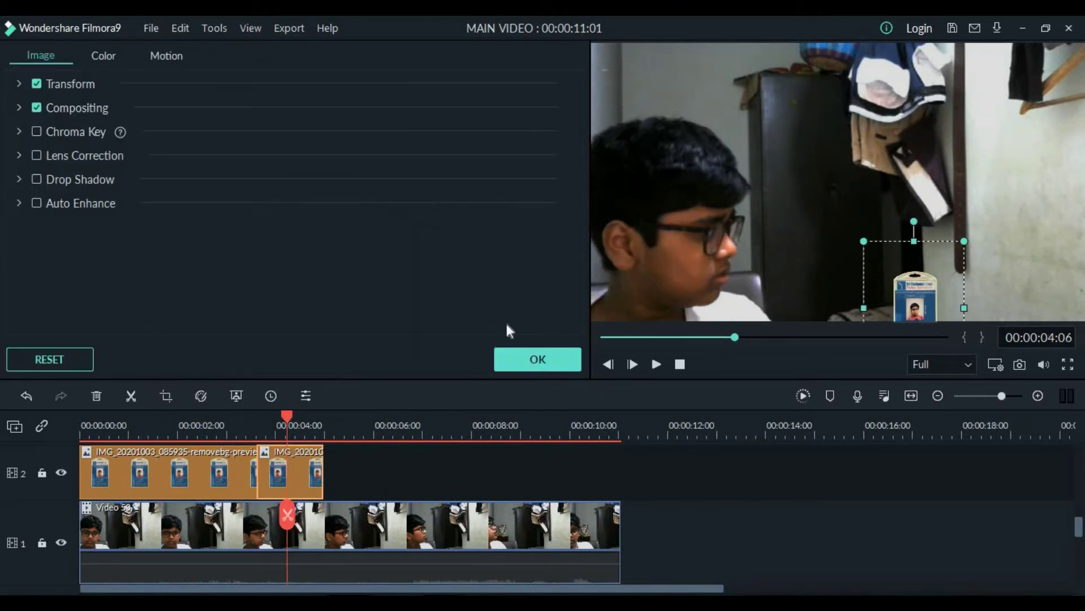
# - Raise the second ID-card piece slightly in the frame, then bring up its clip options
pyautogui.click(537, 360)
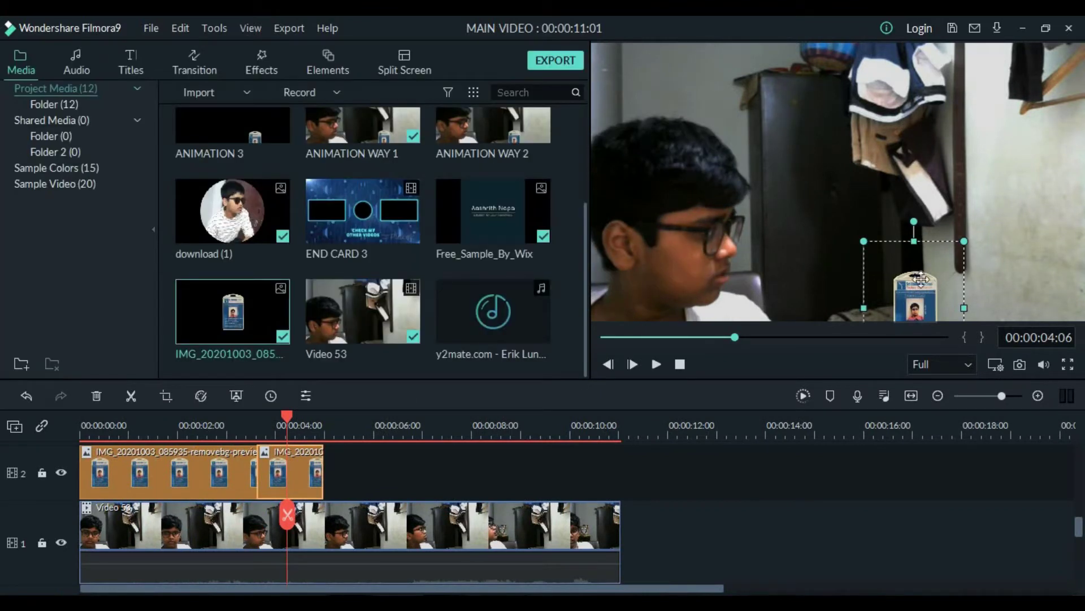
pyautogui.moveTo(922, 278)
pyautogui.mouseDown()
pyautogui.moveTo(923, 267)
pyautogui.moveTo(924, 279)
pyautogui.mouseUp()
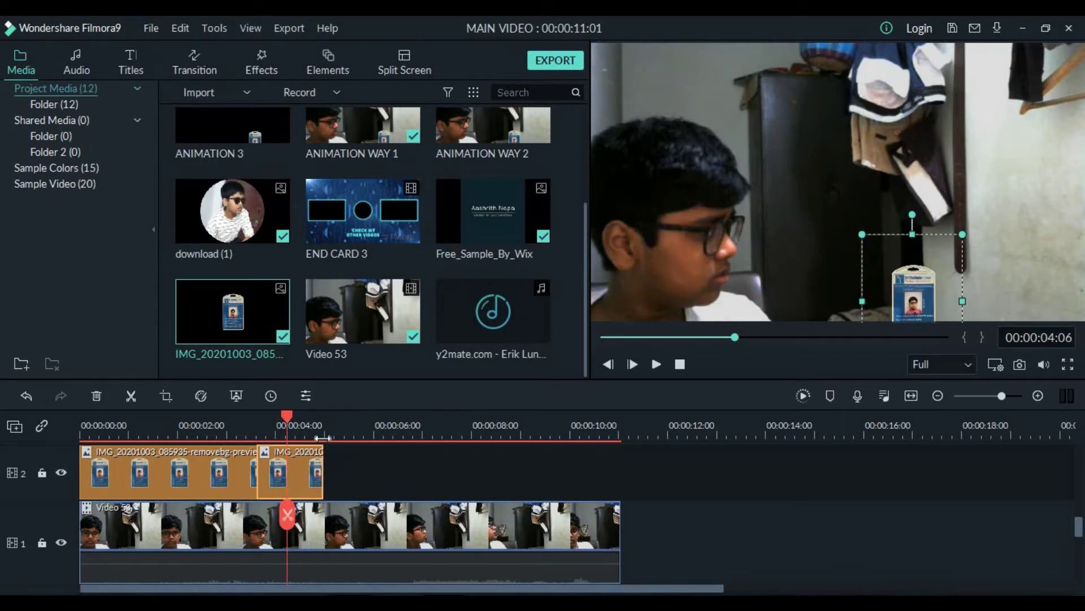
pyautogui.scroll(3, 472, 452)
pyautogui.scroll(-2, 244, 455)
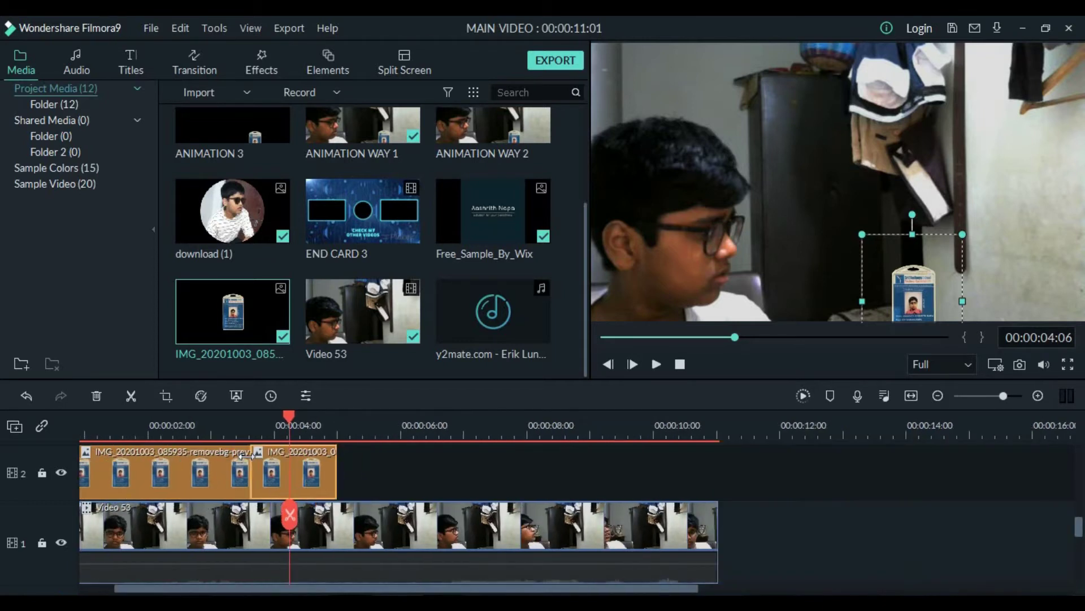
pyautogui.rightClick(289, 469)
# - Set the second ID-card piece's duration to 00:00:00:02 (2 frames)
pyautogui.click(378, 282)
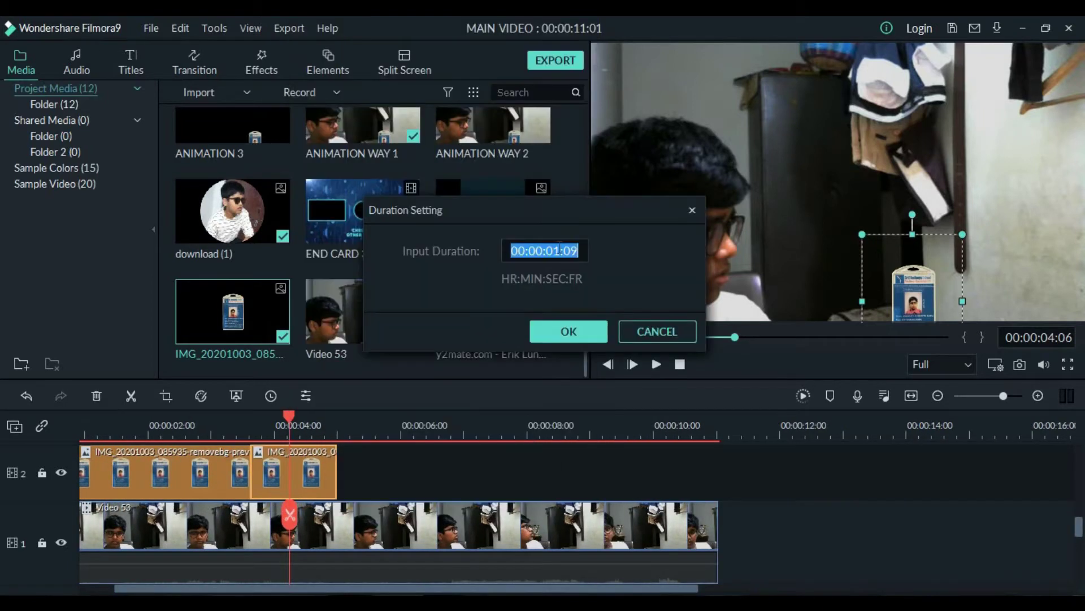
pyautogui.write('2')
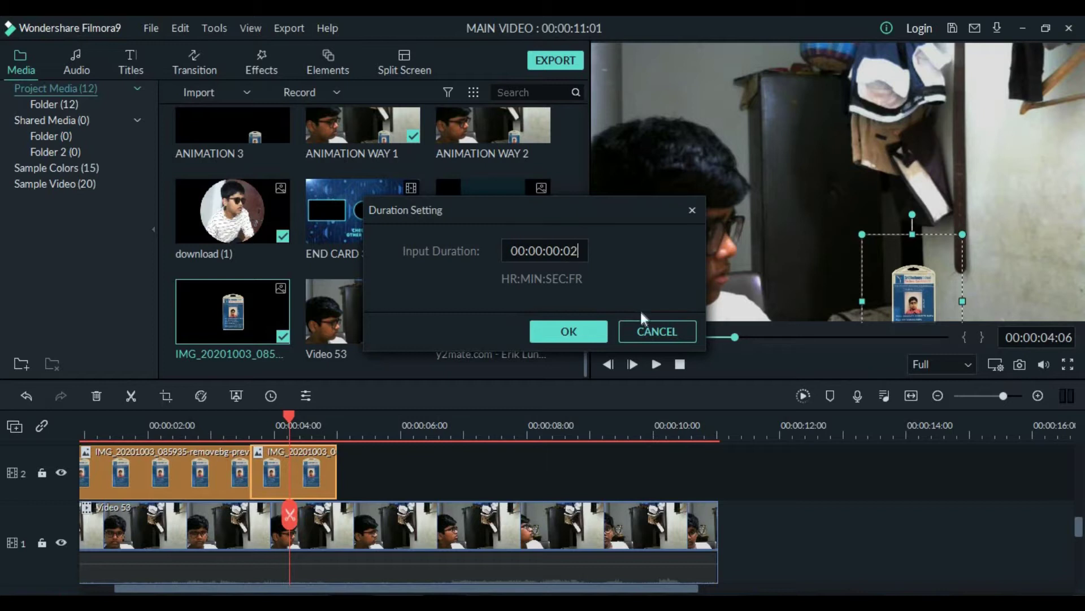
pyautogui.click(568, 332)
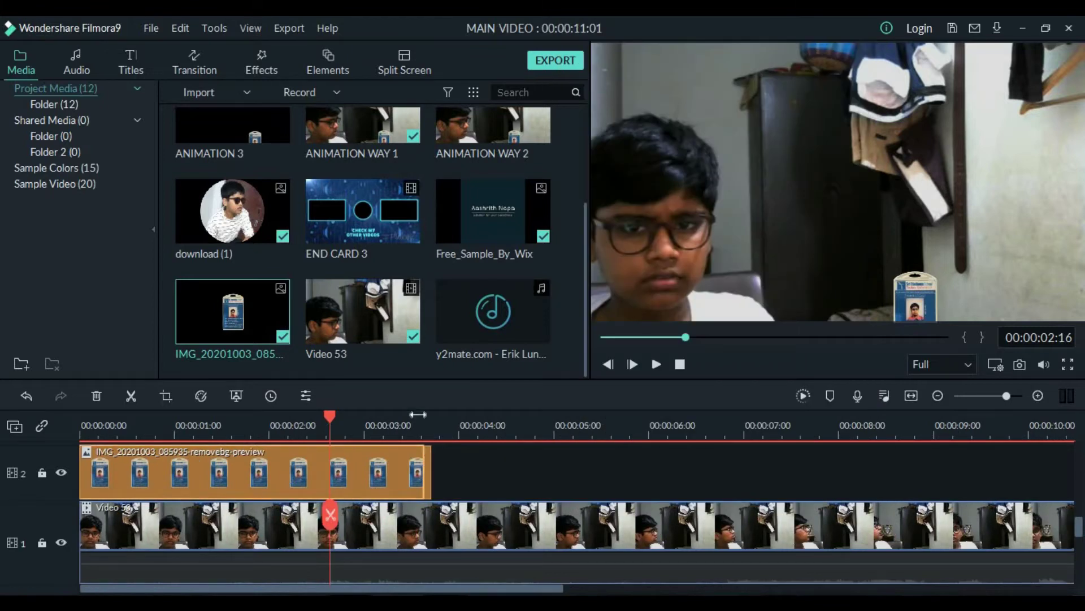
# - Zoom the timeline near 00:00:03:15 and drag both ID-card clips up to track 3
pyautogui.click(426, 421)
pyautogui.scroll(2, 441, 425)
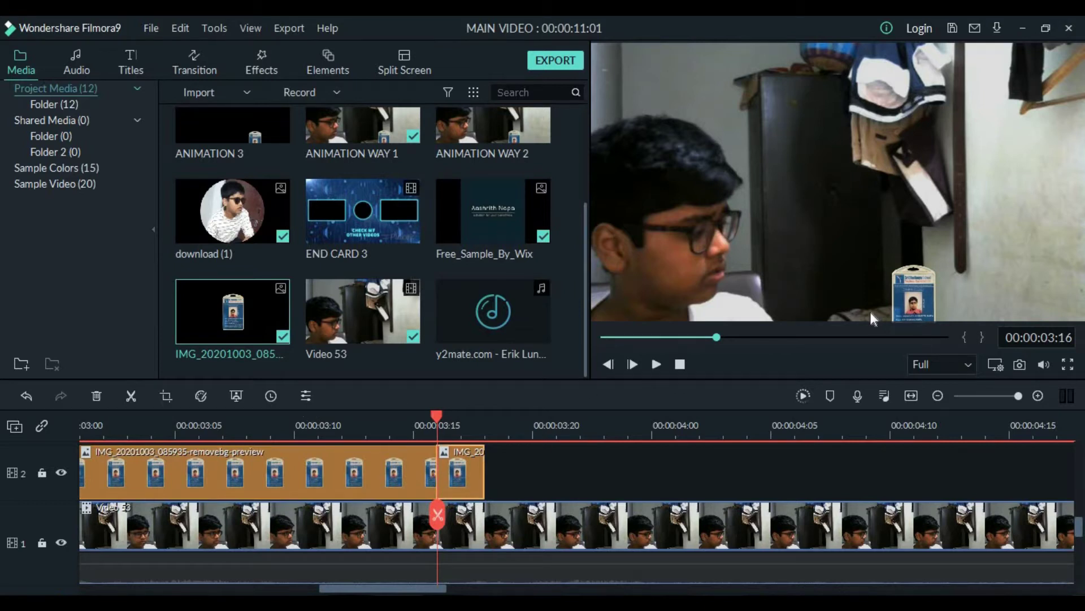
pyautogui.moveTo(439, 414); pyautogui.dragTo(478, 424)
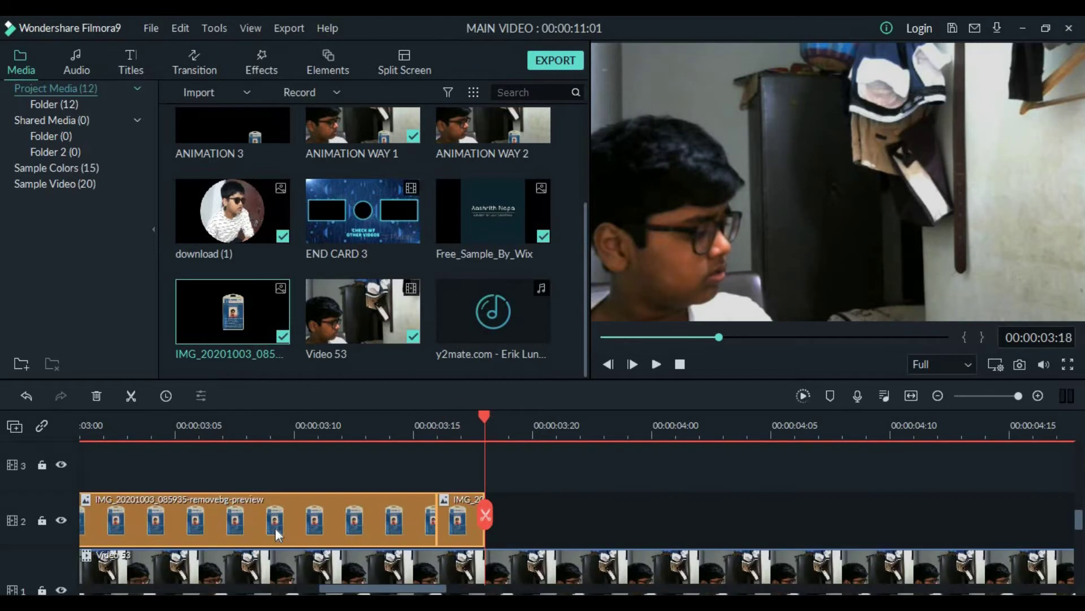
pyautogui.moveTo(274, 527); pyautogui.dragTo(277, 464)
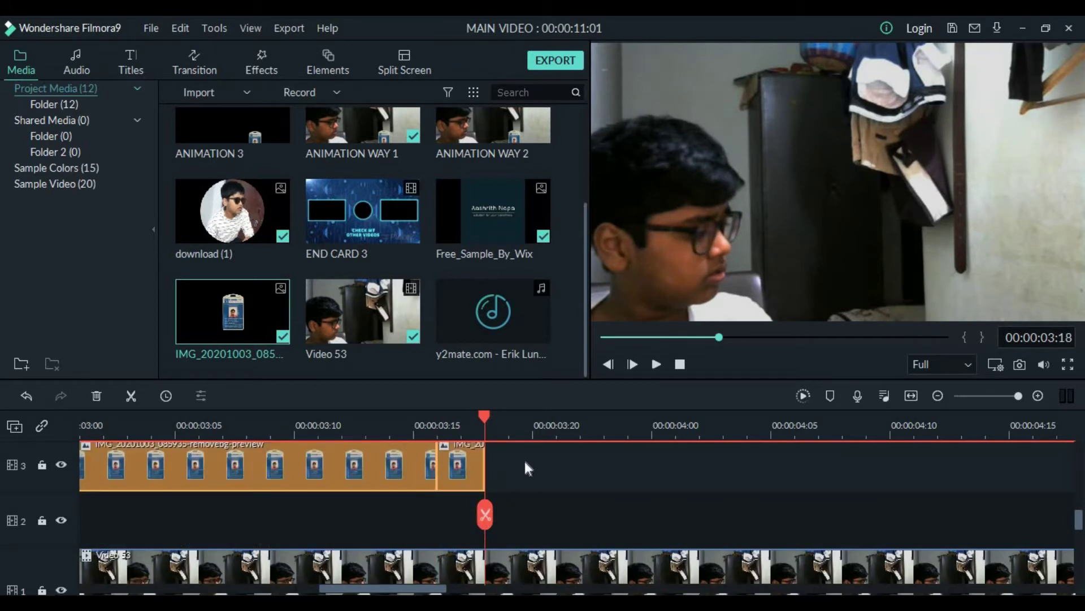
# - Paste an ID-card copy onto empty track 2 and select it at 00:00:03:16
pyautogui.rightClick(490, 463)
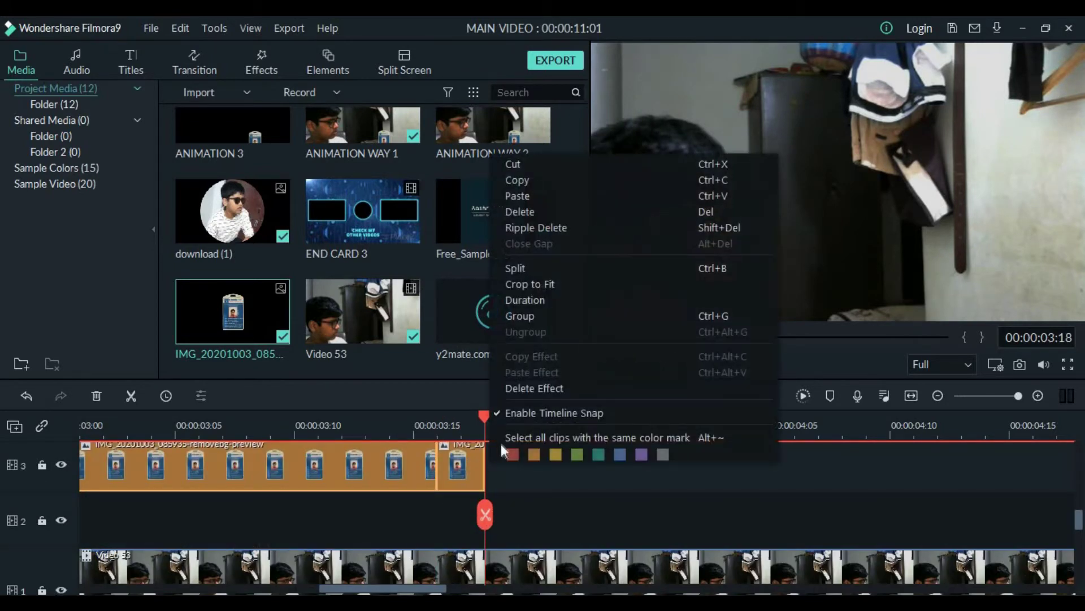
pyautogui.click(518, 196)
pyautogui.click(527, 516)
pyautogui.click(891, 312)
pyautogui.click(698, 424)
pyautogui.click(438, 424)
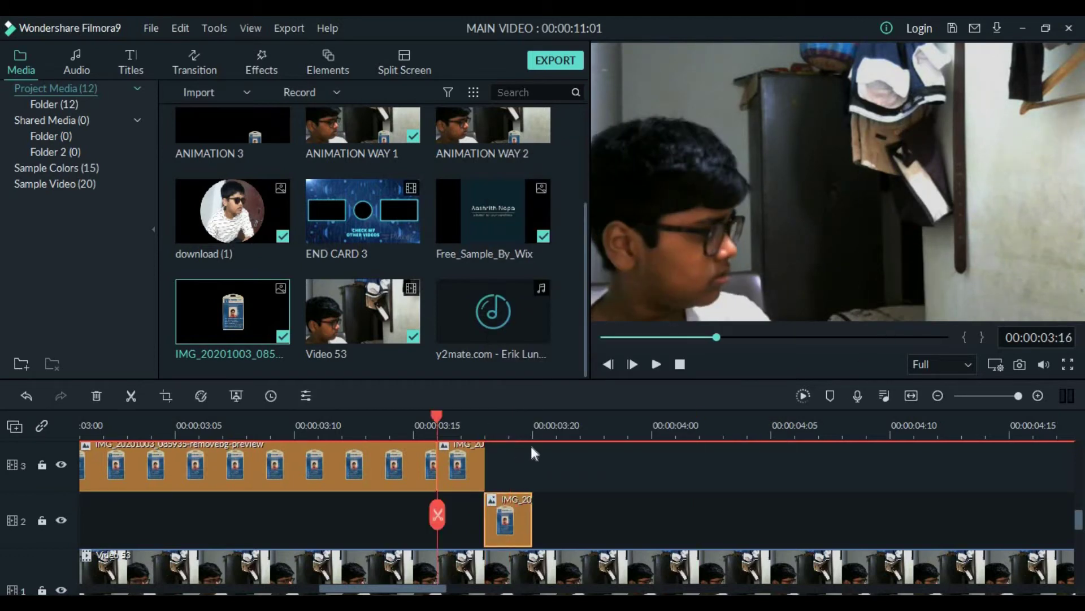
# - Copy the pasted ID-card clip and paste two more copies back to back on track 2
pyautogui.rightClick(524, 534)
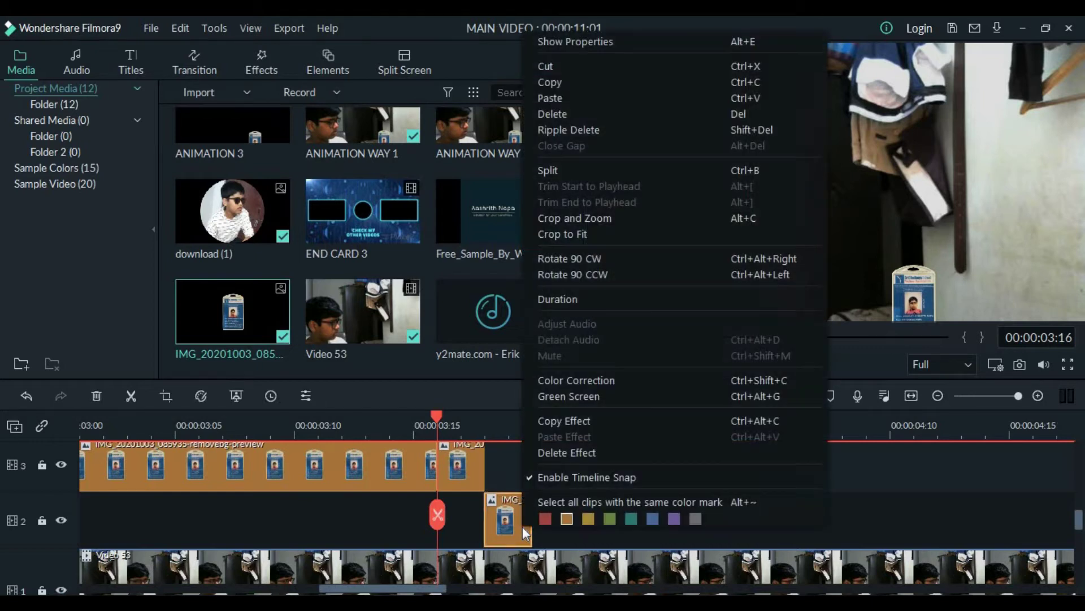
pyautogui.click(578, 82)
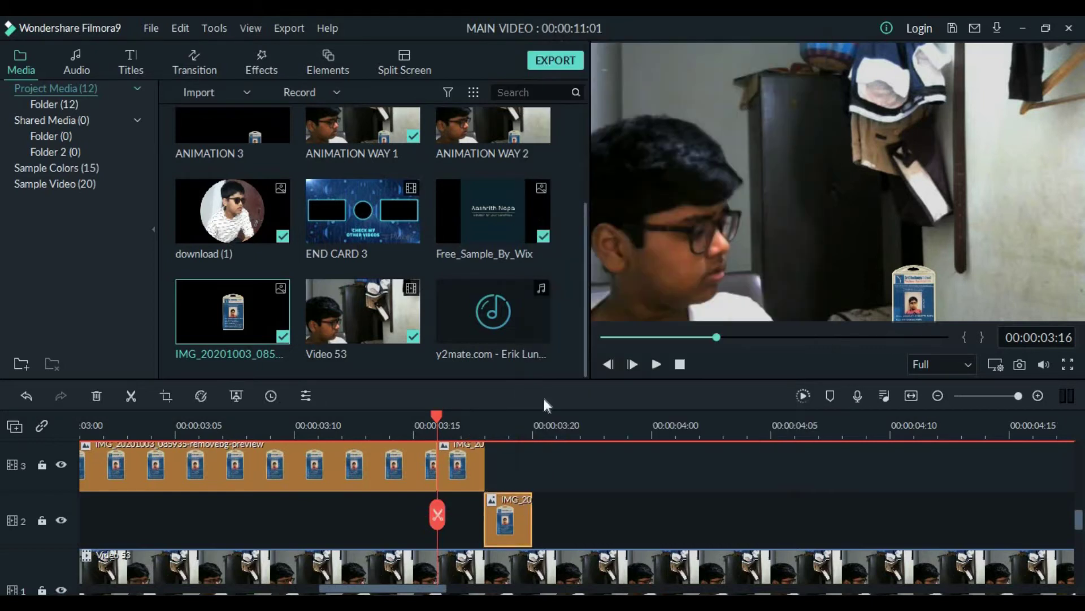
pyautogui.click(534, 413)
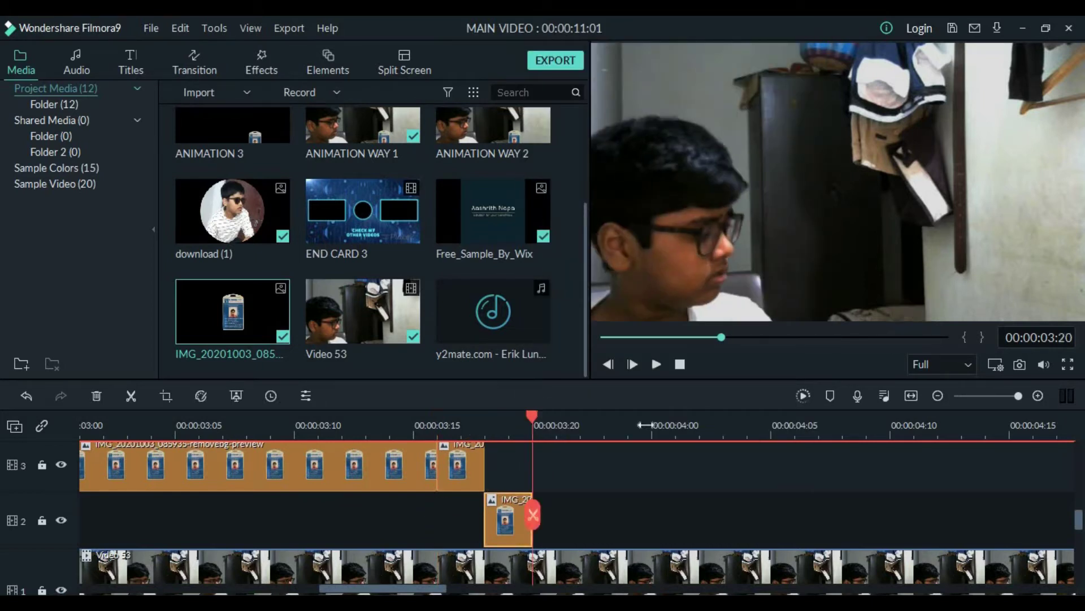
pyautogui.rightClick(580, 513)
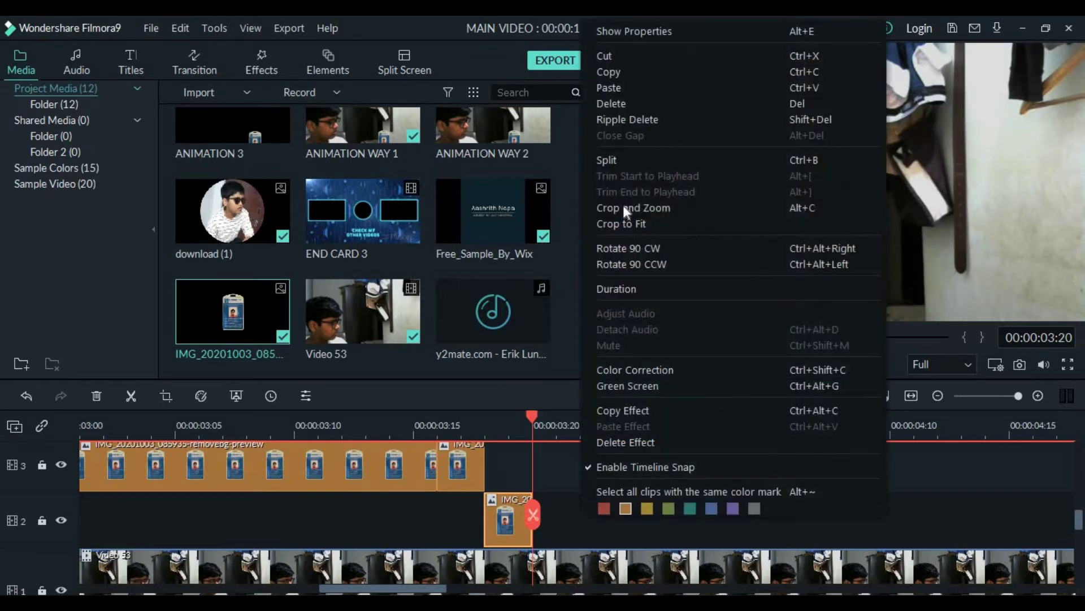
pyautogui.click(628, 89)
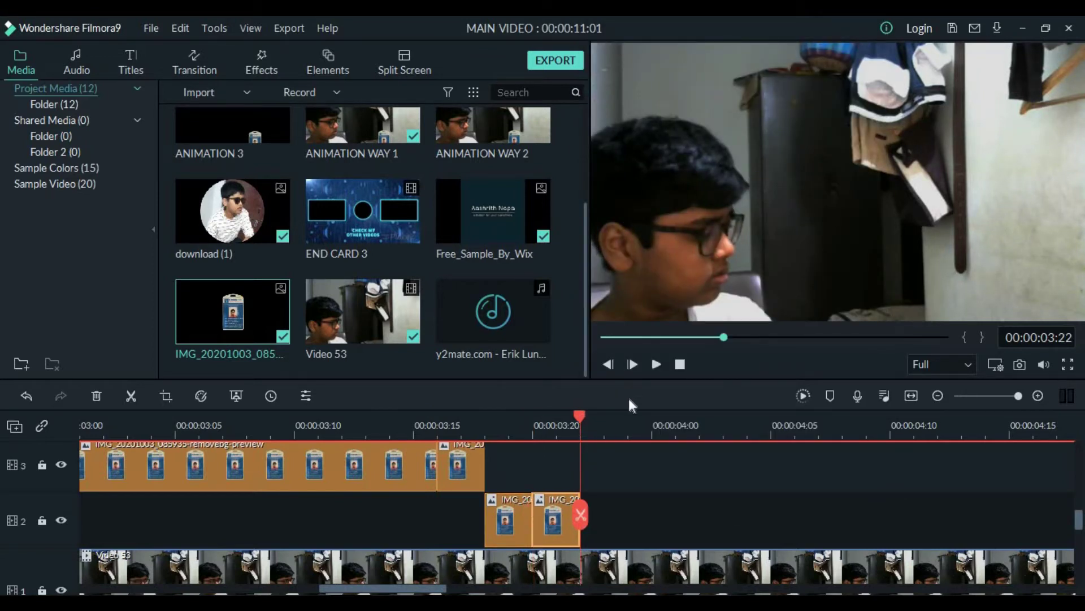
pyautogui.rightClick(554, 528)
pyautogui.click(619, 86)
pyautogui.rightClick(609, 514)
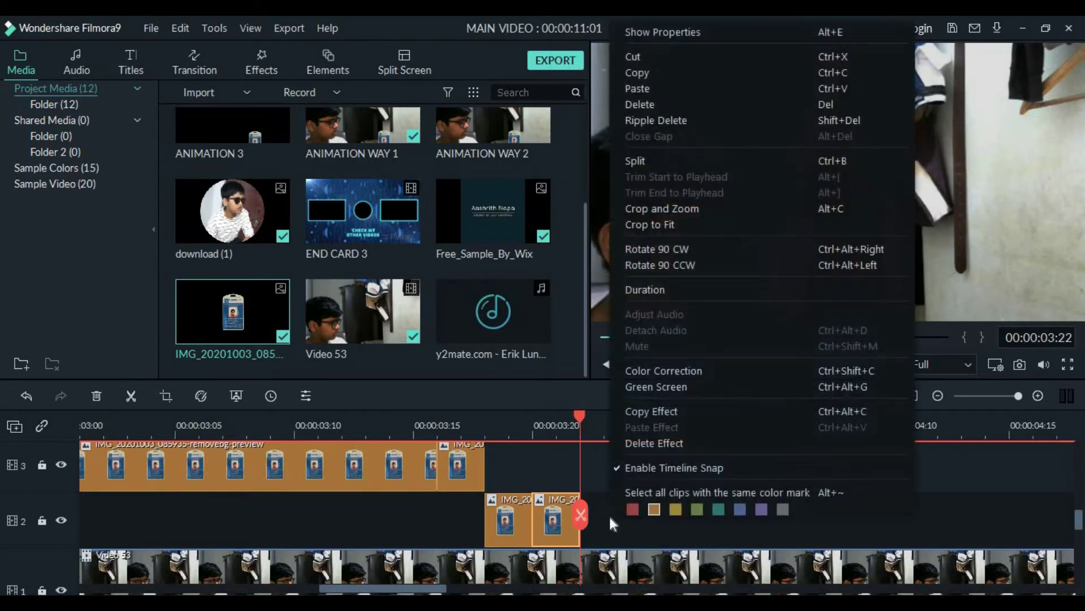
pyautogui.click(656, 87)
# - Nudge the ID-card overlay slightly higher in the preview frame
pyautogui.click(905, 277)
pyautogui.moveTo(905, 268); pyautogui.dragTo(907, 261)
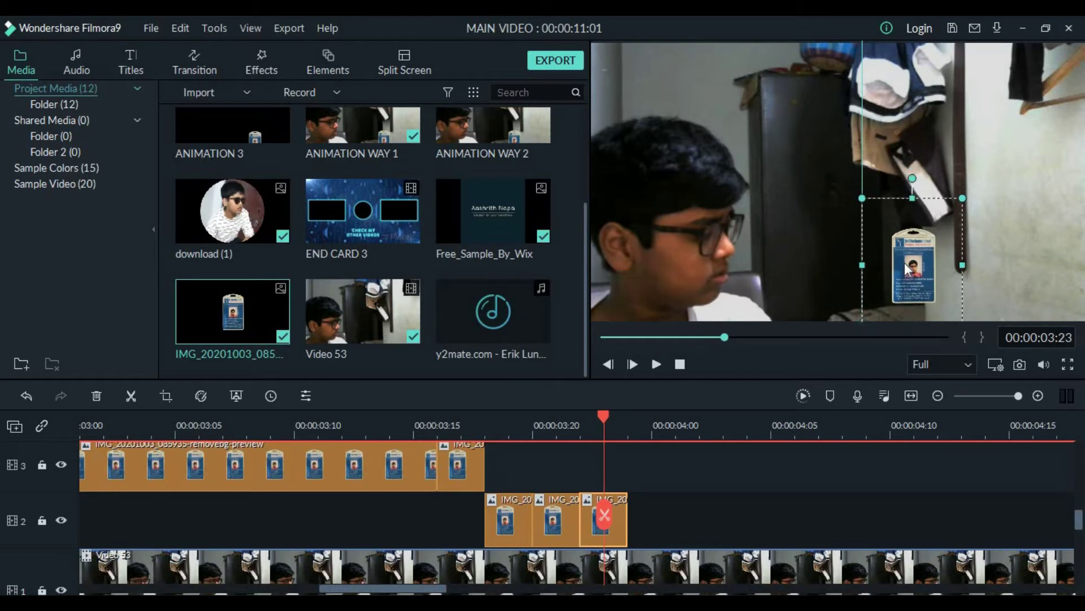
pyautogui.click(627, 426)
pyautogui.rightClick(653, 512)
# - Paste more ID-card copies onto track 2, then step through and scrub from 03:19 to 04:02
pyautogui.click(679, 81)
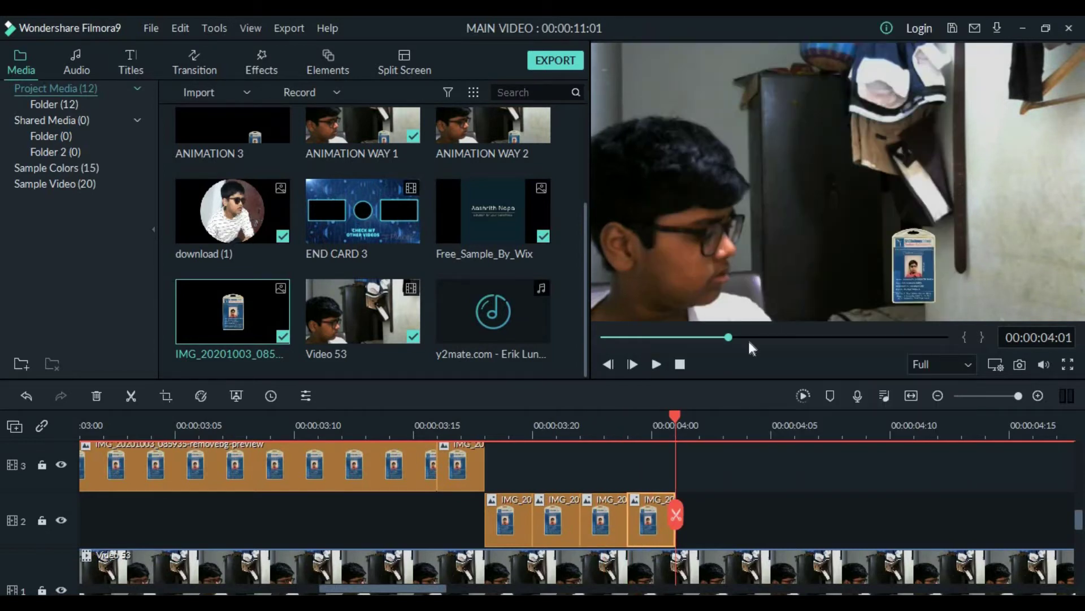
pyautogui.hotkey('ctrl', 'v')
pyautogui.hotkey('ctrl', 'v')
pyautogui.hotkey('ctrl', 'v')
pyautogui.hotkey('ctrl', 'v')
pyautogui.hotkey('ctrl', 'v')
pyautogui.hotkey('ctrl', 'v')
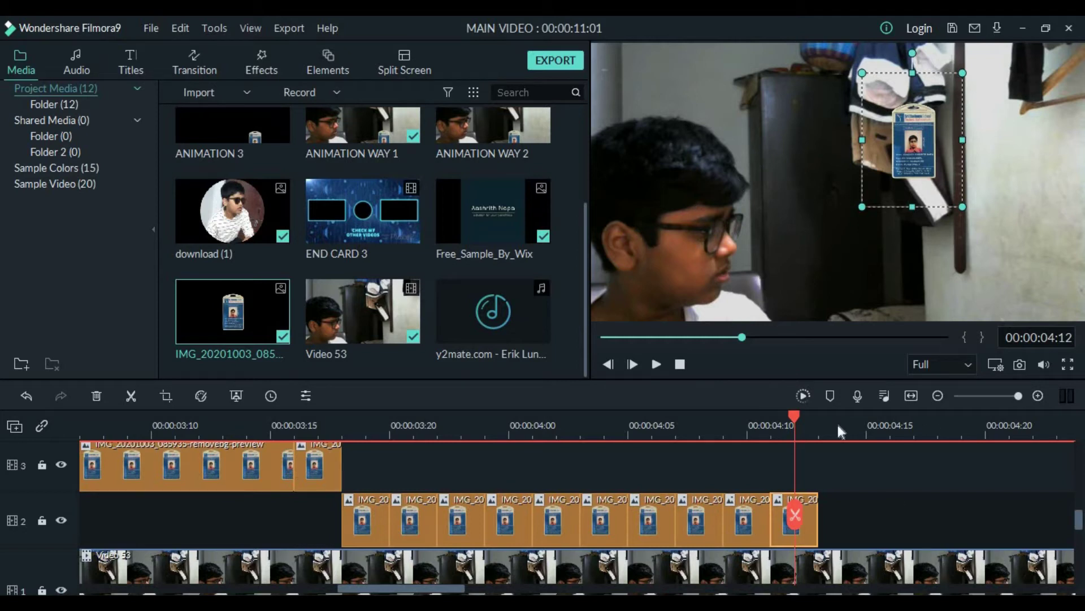
pyautogui.press('Left')
pyautogui.press('Left')
pyautogui.press('Left')
pyautogui.press('Left')
pyautogui.press('Left')
pyautogui.press('Left')
pyautogui.press('Left')
pyautogui.press('Left')
pyautogui.press('Left')
pyautogui.press('Left')
pyautogui.press('Left')
pyautogui.press('Left')
pyautogui.press('Left')
pyautogui.press('Left')
pyautogui.press('Left')
pyautogui.press('Left')
pyautogui.press('Left')
pyautogui.press('Left')
pyautogui.press('Left')
pyautogui.press('Left')
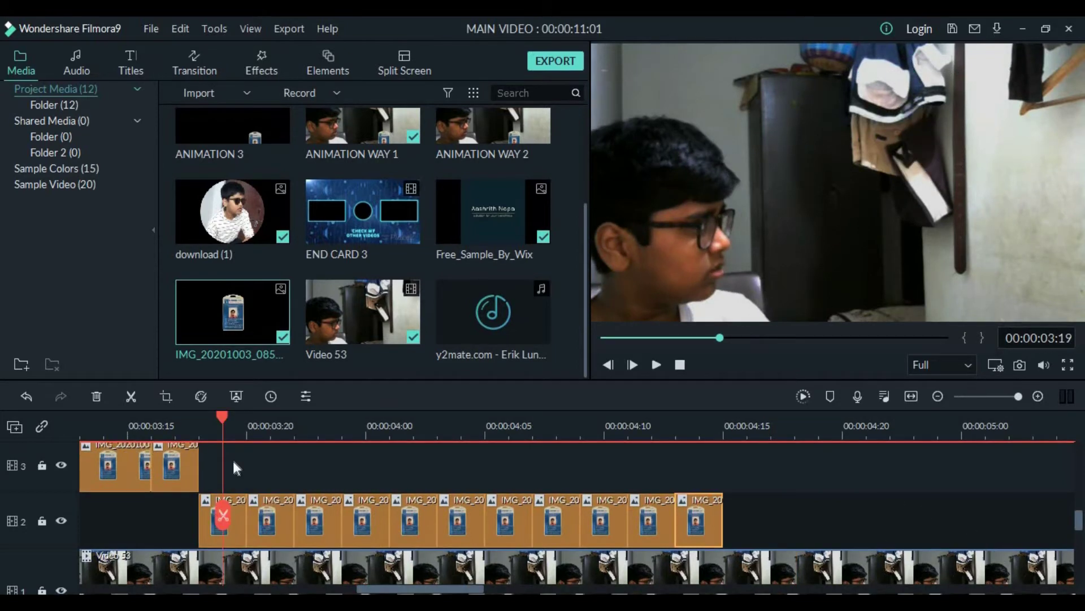
pyautogui.press('Right')
pyautogui.press('Right')
pyautogui.press('Right')
pyautogui.press('Right')
pyautogui.press('Right')
pyautogui.press('Right')
pyautogui.press('Right')
pyautogui.press('Right')
pyautogui.press('Right')
pyautogui.press('Right')
pyautogui.press('Right')
pyautogui.press('Right')
pyautogui.press('Right')
pyautogui.press('Right')
pyautogui.press('Right')
pyautogui.press('Right')
pyautogui.press('Right')
pyautogui.press('Right')
pyautogui.press('Right')
pyautogui.press('Right')
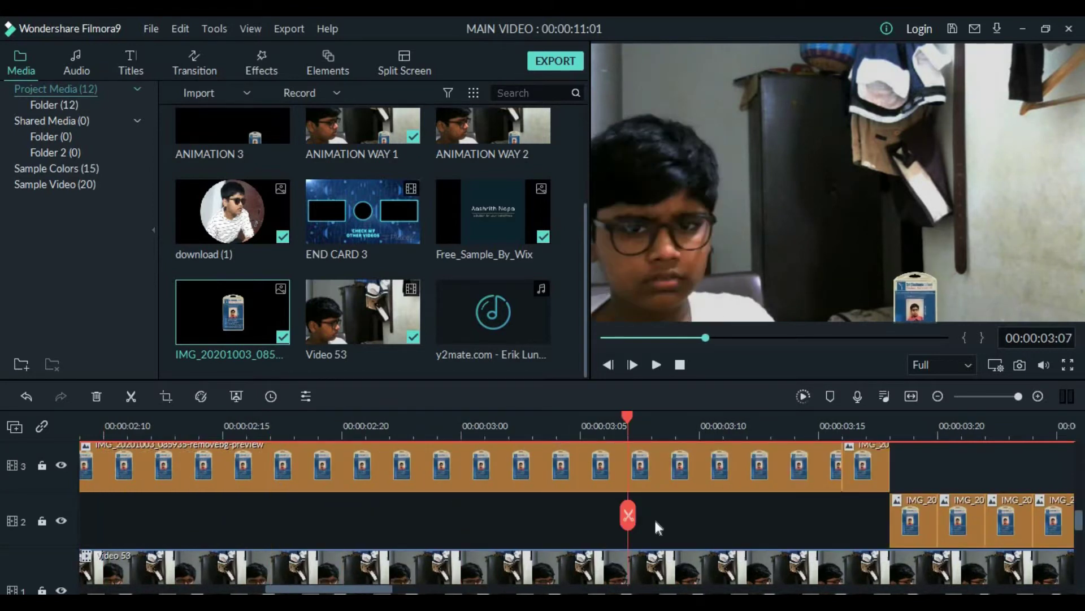
pyautogui.press('Right')
pyautogui.press('Right')
pyautogui.press('Right')
pyautogui.press('Right')
pyautogui.press('Right')
pyautogui.press('Right')
pyautogui.press('Right')
pyautogui.press('Right')
pyautogui.press('Right')
pyautogui.press('Right')
pyautogui.press('Right')
pyautogui.press('Right')
pyautogui.press('Right')
pyautogui.press('Right')
pyautogui.press('Right')
pyautogui.press('Right')
pyautogui.press('Right')
pyautogui.press('Right')
pyautogui.press('Right')
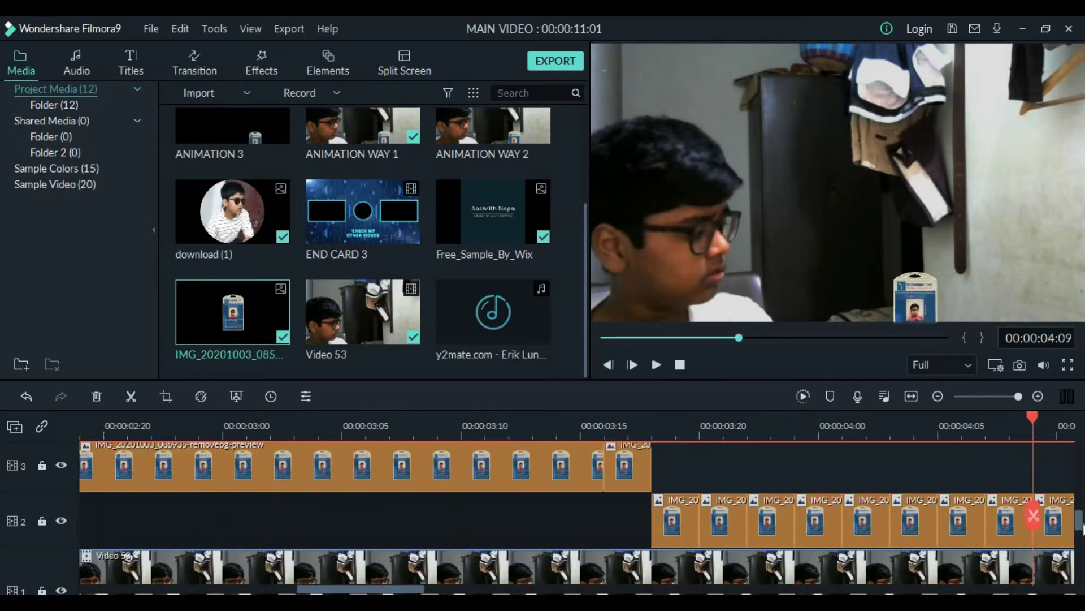
pyautogui.click(533, 418)
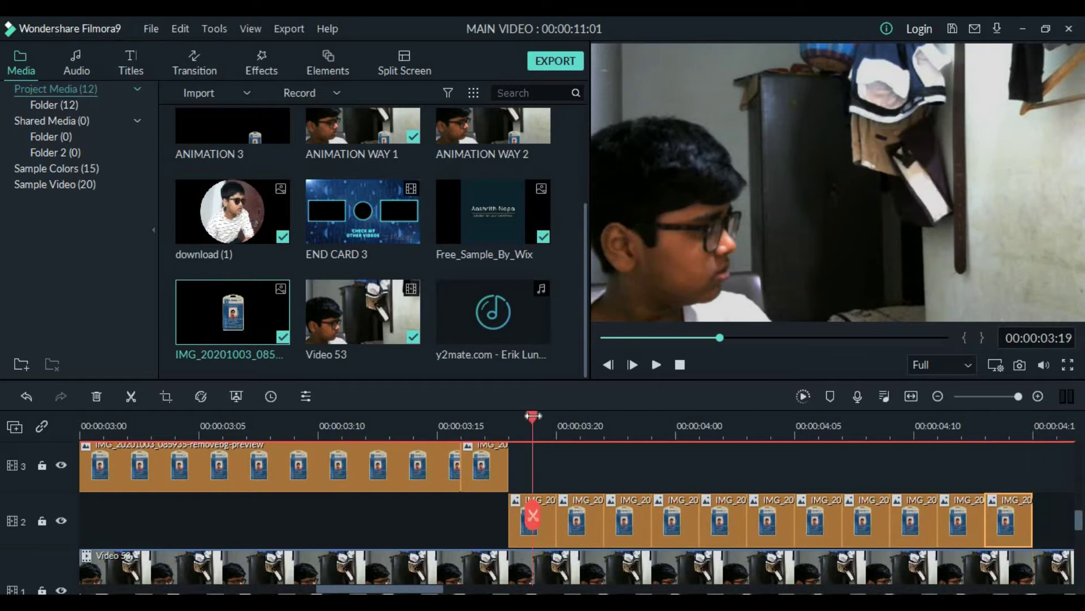
pyautogui.moveTo(606, 431); pyautogui.dragTo(469, 493)
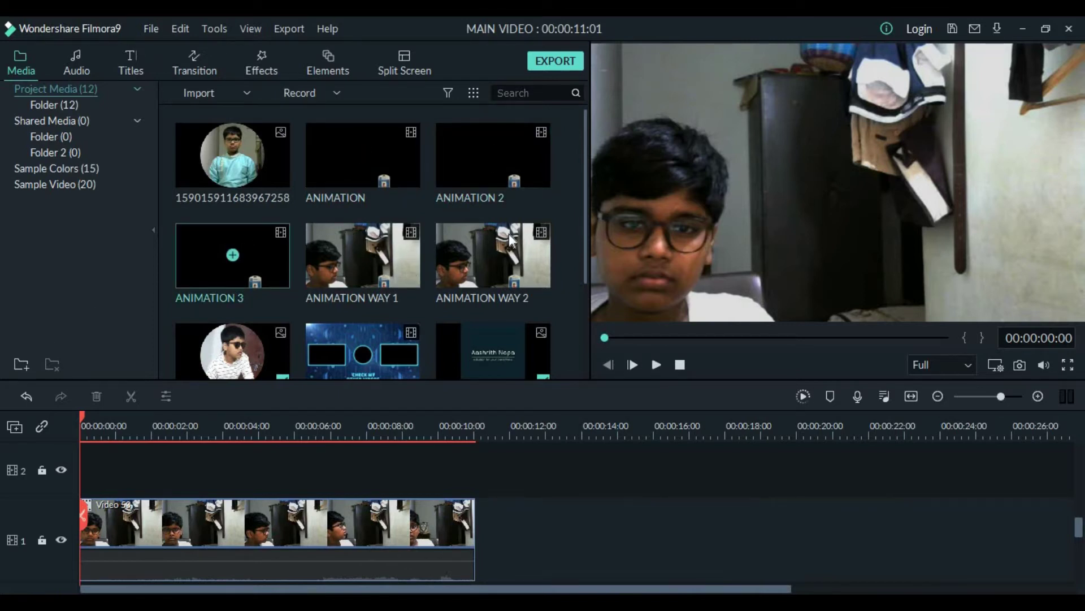
# - Place the ANIMATION clip on track 2 at 0 s, preview it to 10 s, and return to the start
pyautogui.moveTo(350, 181); pyautogui.dragTo(132, 425)
pyautogui.moveTo(363, 155); pyautogui.dragTo(2, 491)
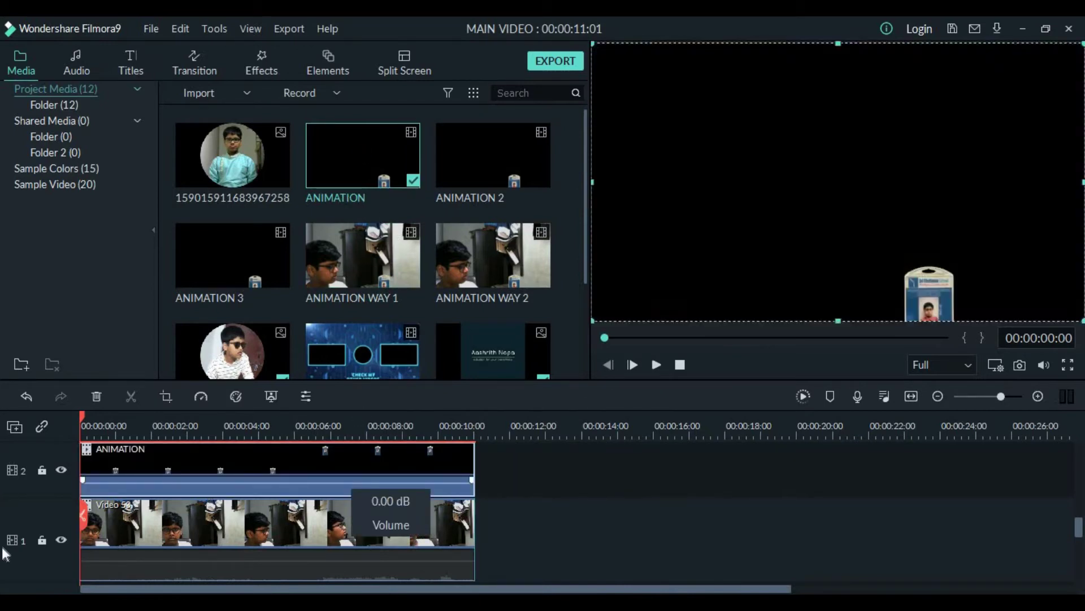
pyautogui.click(816, 337)
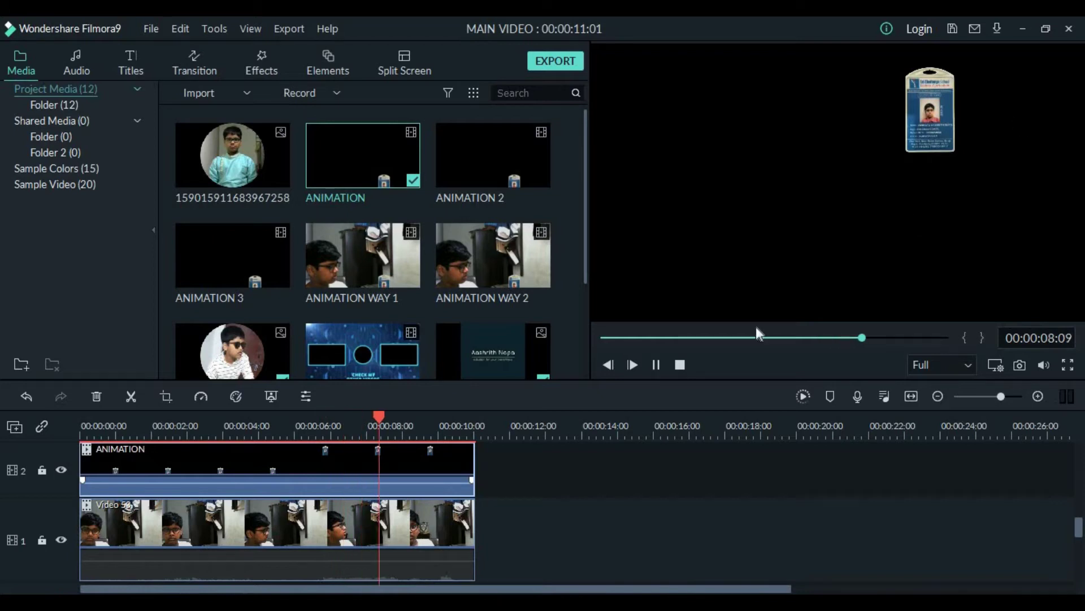
pyautogui.click(654, 364)
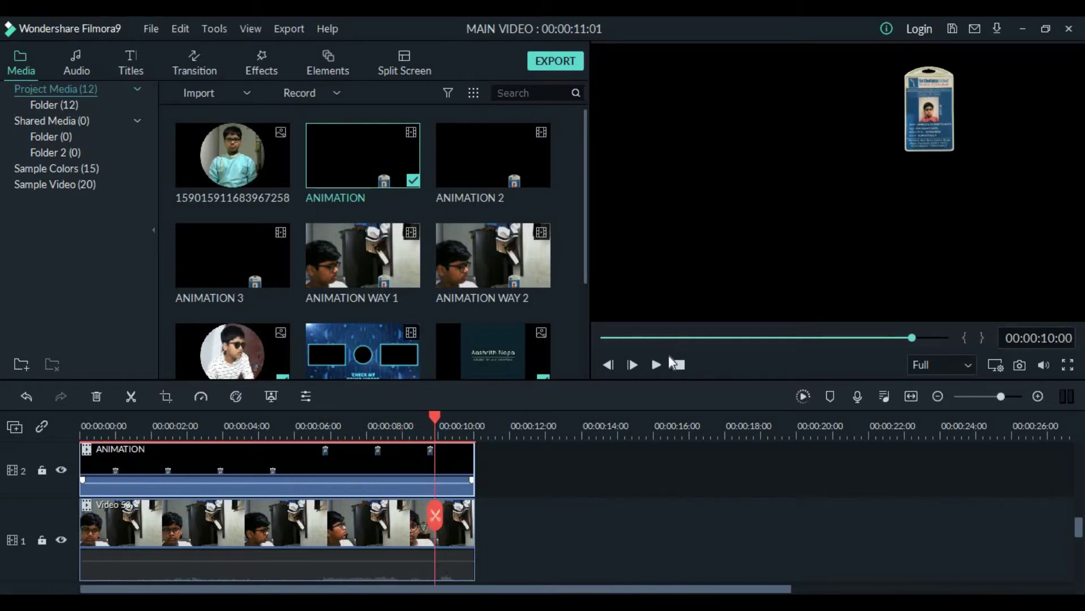
pyautogui.press('Home')
pyautogui.scroll(-1, 339, 513)
pyautogui.scroll(3, 755, 443)
pyautogui.scroll(-2, 756, 447)
pyautogui.scroll(1, 448, 477)
# - Apply a Green Screen chroma key to the ANIMATION clip with black as the key colour
pyautogui.rightClick(398, 474)
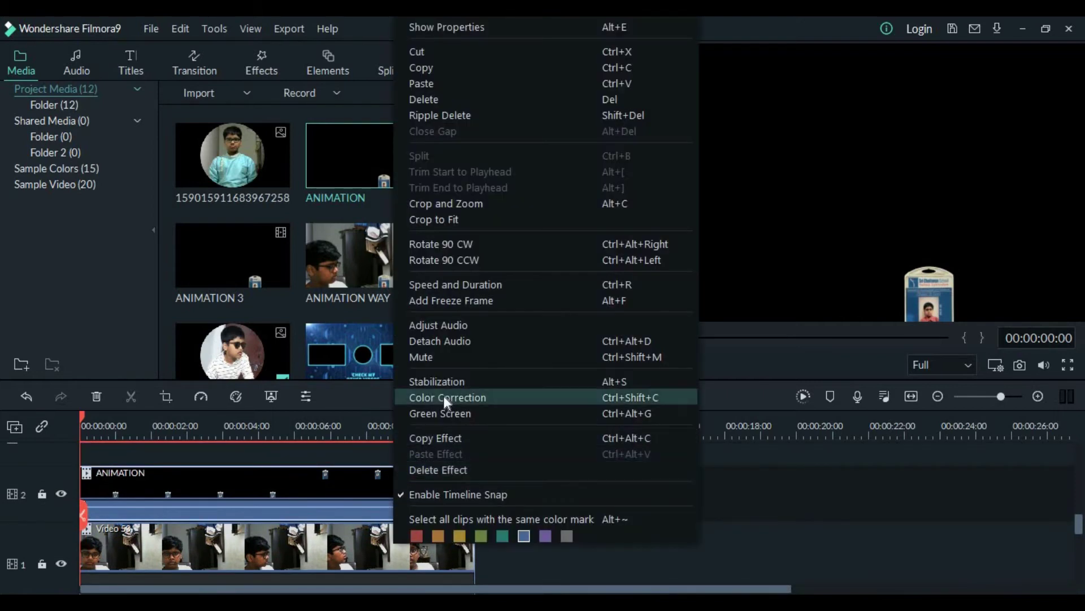
pyautogui.click(444, 414)
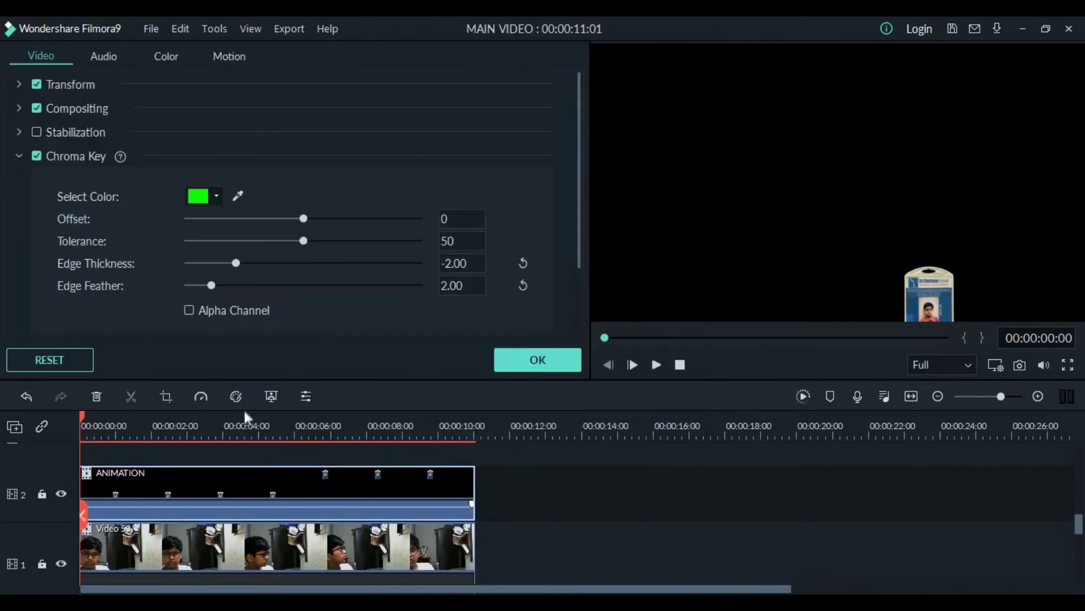
pyautogui.click(216, 197)
pyautogui.click(192, 266)
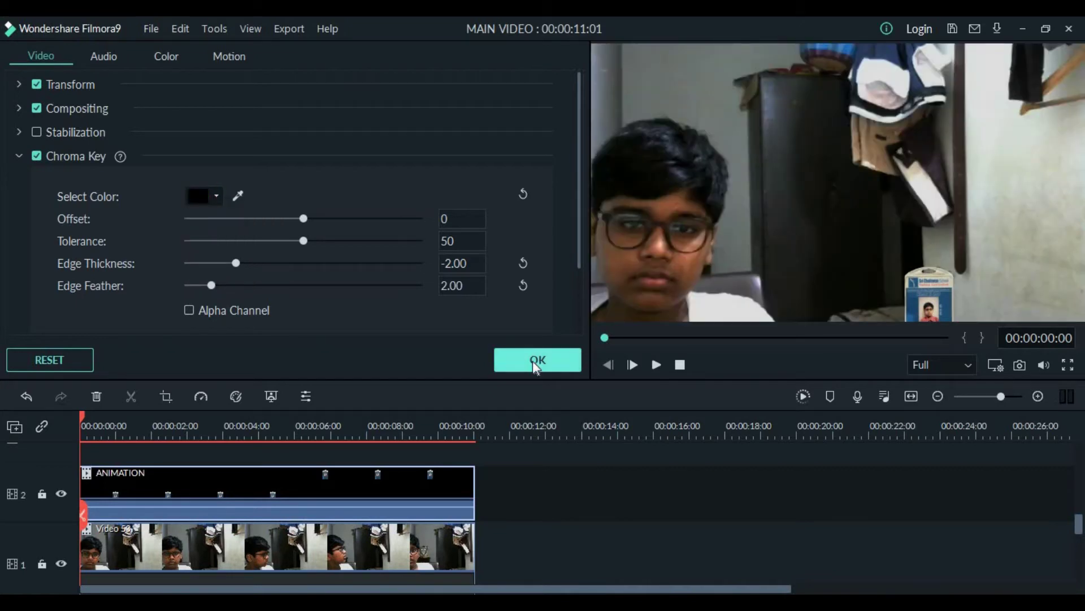
pyautogui.click(532, 360)
# - Play back and jump to 06:04 and 07:16 to check the keyed result
pyautogui.click(656, 365)
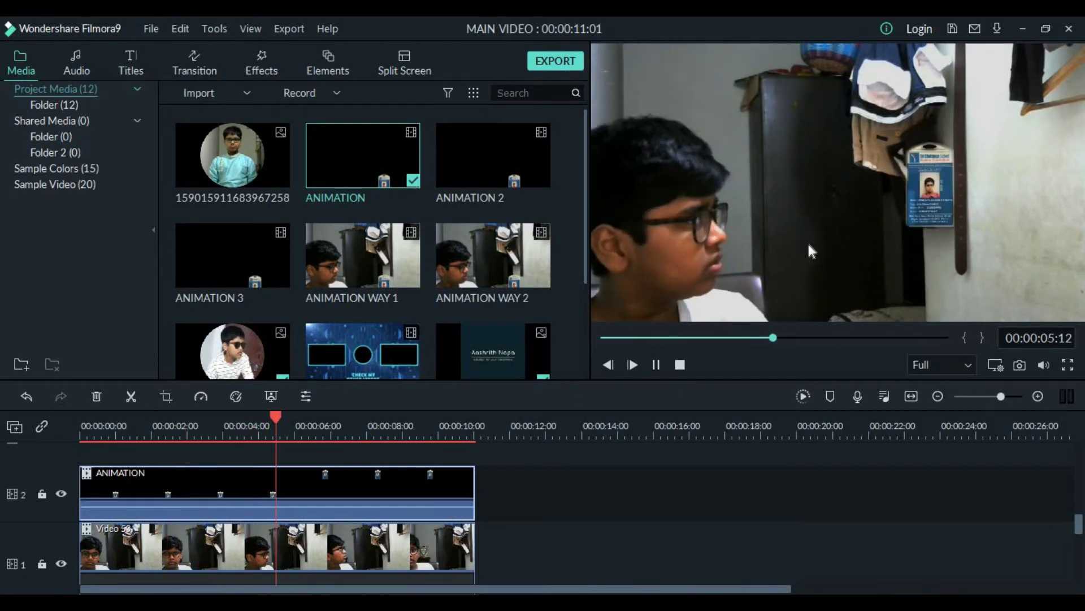
pyautogui.press('space')
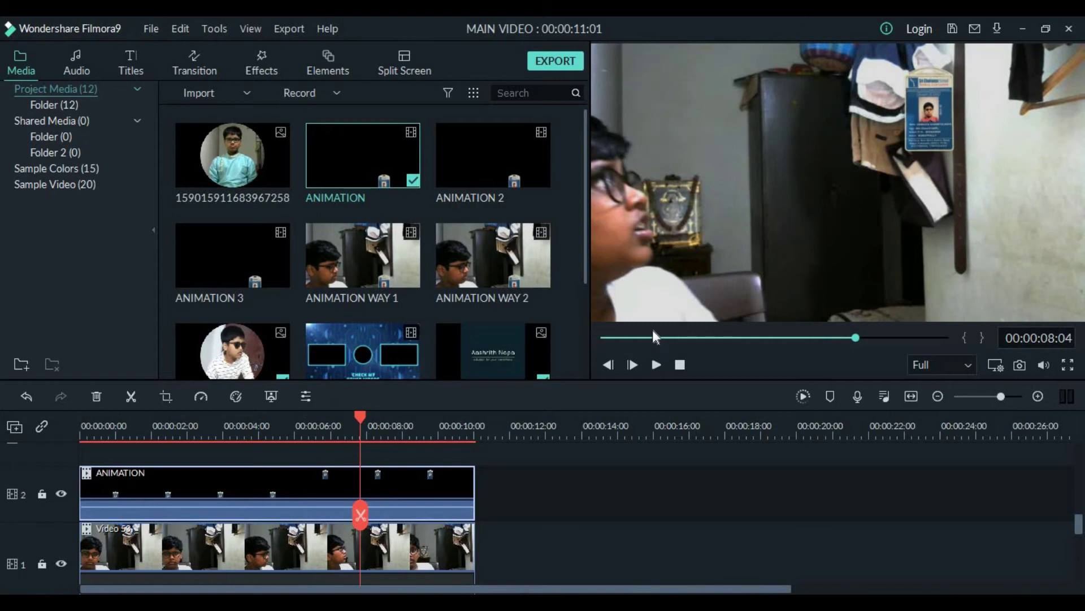
pyautogui.click(650, 338)
pyautogui.click(300, 431)
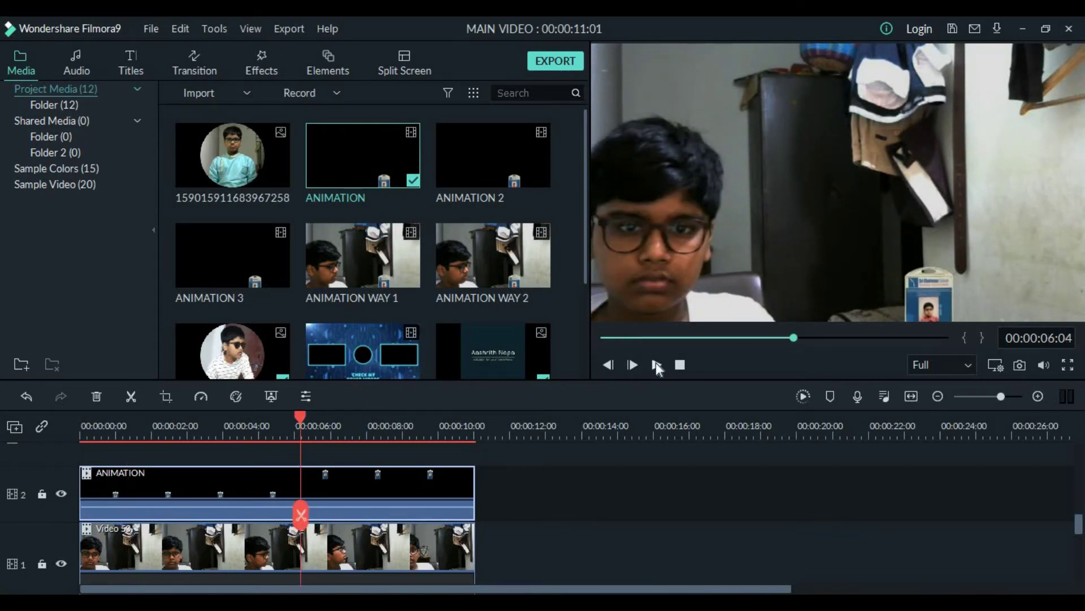
pyautogui.click(656, 364)
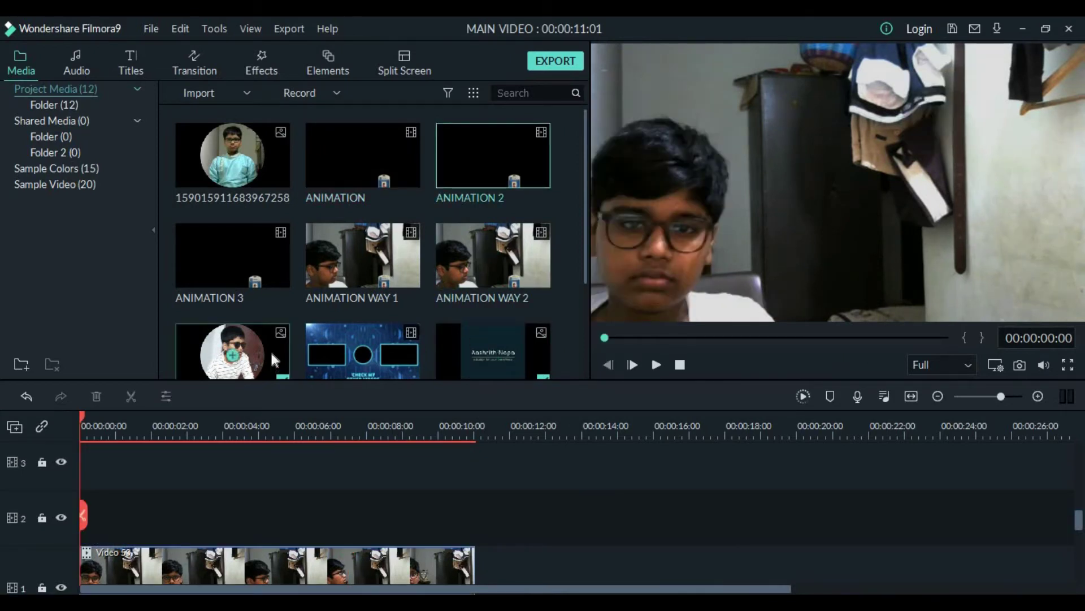
# - Add the ID-card image to track 2 at the start and hide the webcam video on track 1
pyautogui.scroll(-3, 297, 348)
pyautogui.moveTo(231, 340); pyautogui.dragTo(43, 508)
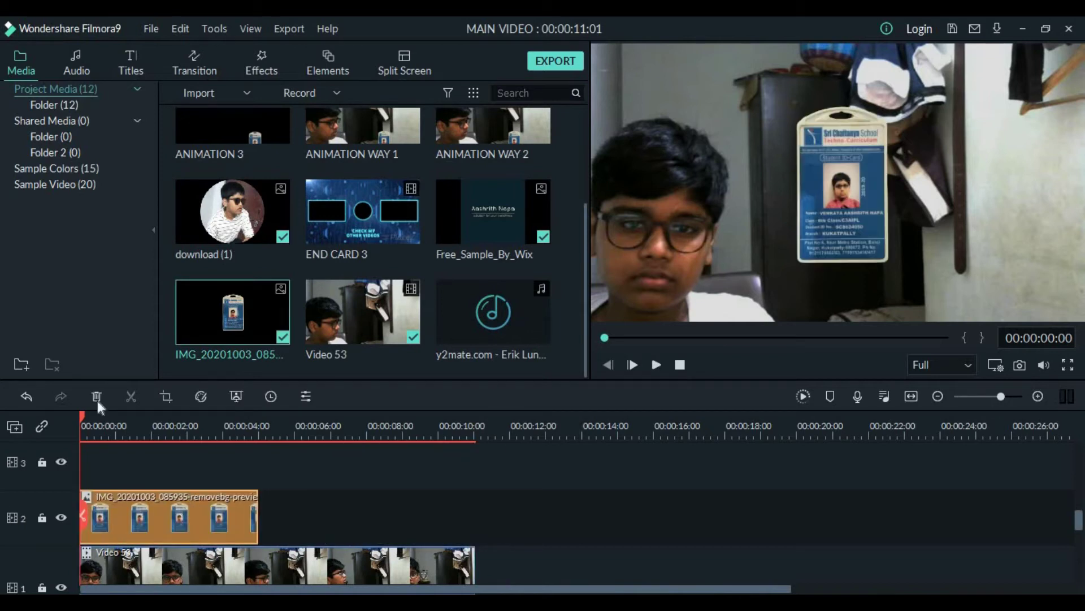
pyautogui.scroll(-2, 369, 474)
pyautogui.scroll(2, 578, 537)
pyautogui.scroll(-2, 556, 536)
pyautogui.click(61, 468)
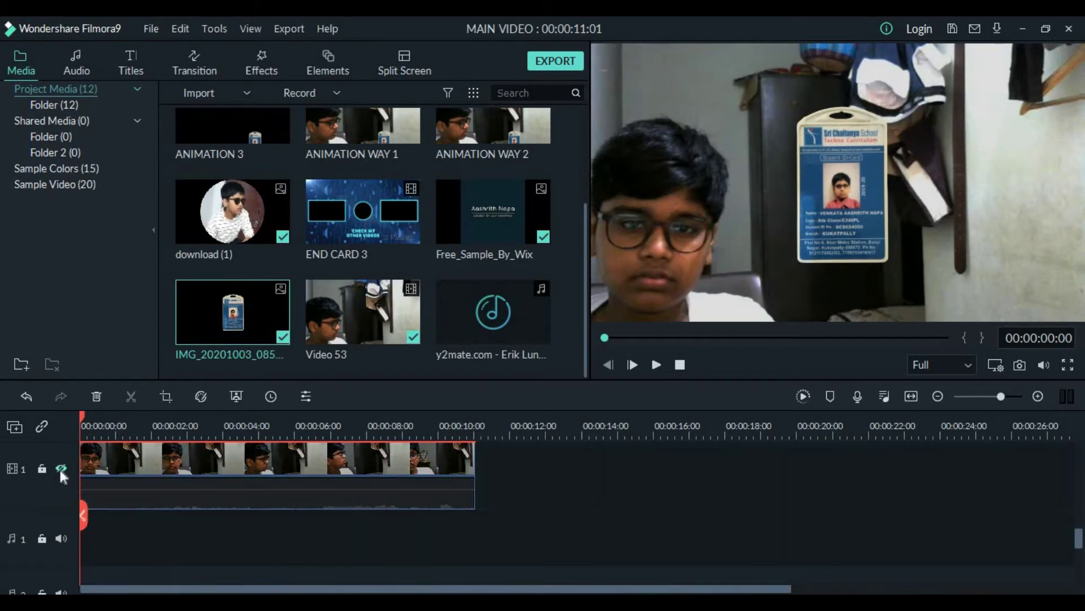
pyautogui.scroll(1, 169, 509)
pyautogui.click(173, 429)
pyautogui.scroll(-2, 110, 434)
pyautogui.scroll(2, 315, 421)
pyautogui.click(287, 424)
# - Move the ID-card image clip up from track 2 to track 3
pyautogui.rightClick(362, 507)
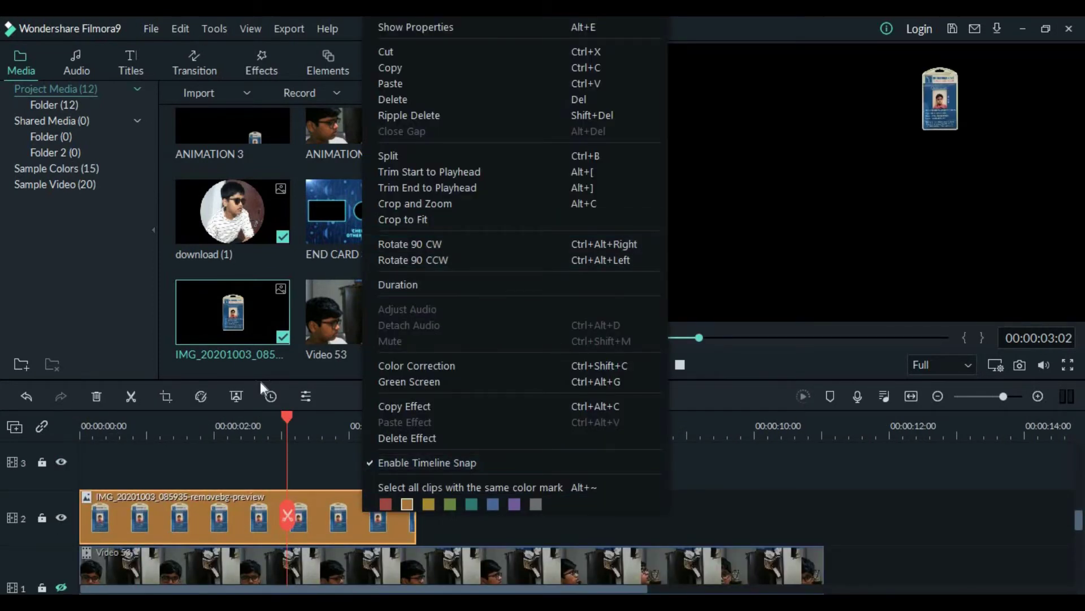
pyautogui.click(204, 507)
pyautogui.moveTo(204, 509); pyautogui.dragTo(207, 478)
# - Set the track-3 image clip's duration to 00:00:00:02
pyautogui.rightClick(128, 462)
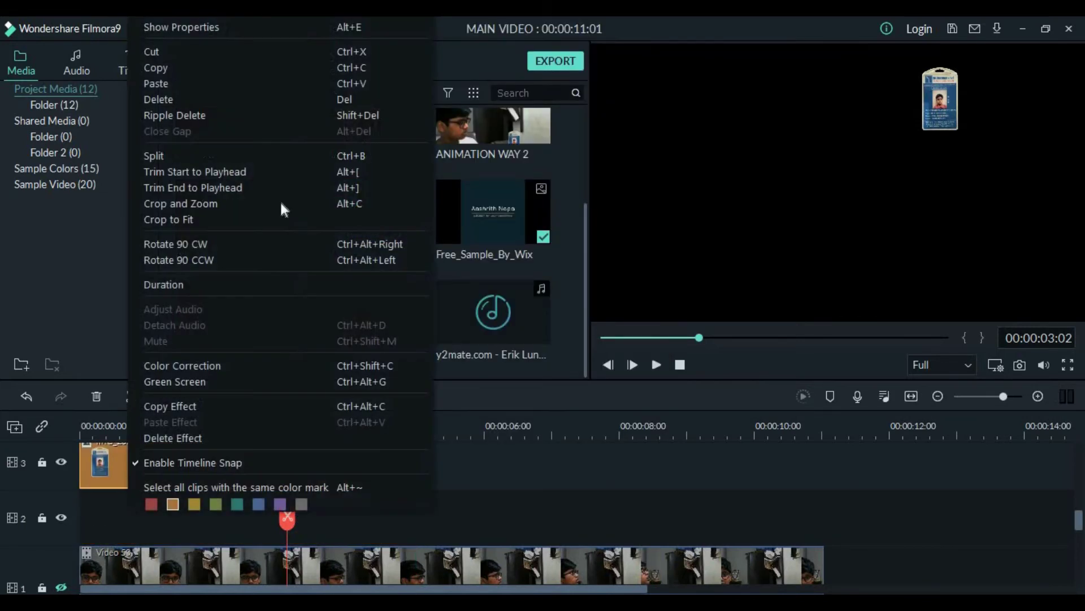
pyautogui.click(282, 282)
pyautogui.write('2')
pyautogui.press('Return')
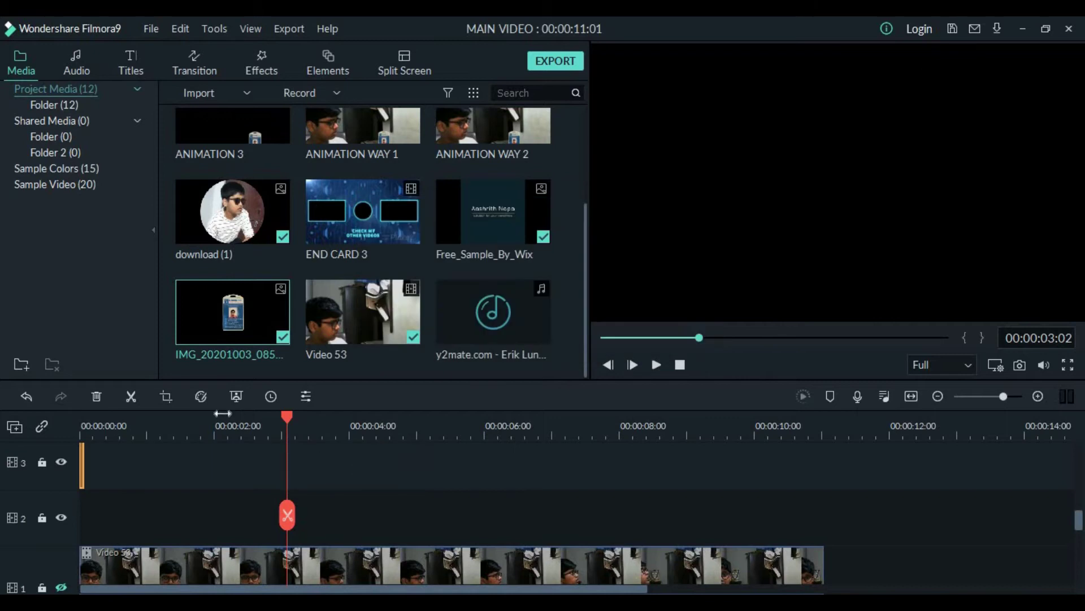
pyautogui.click(79, 413)
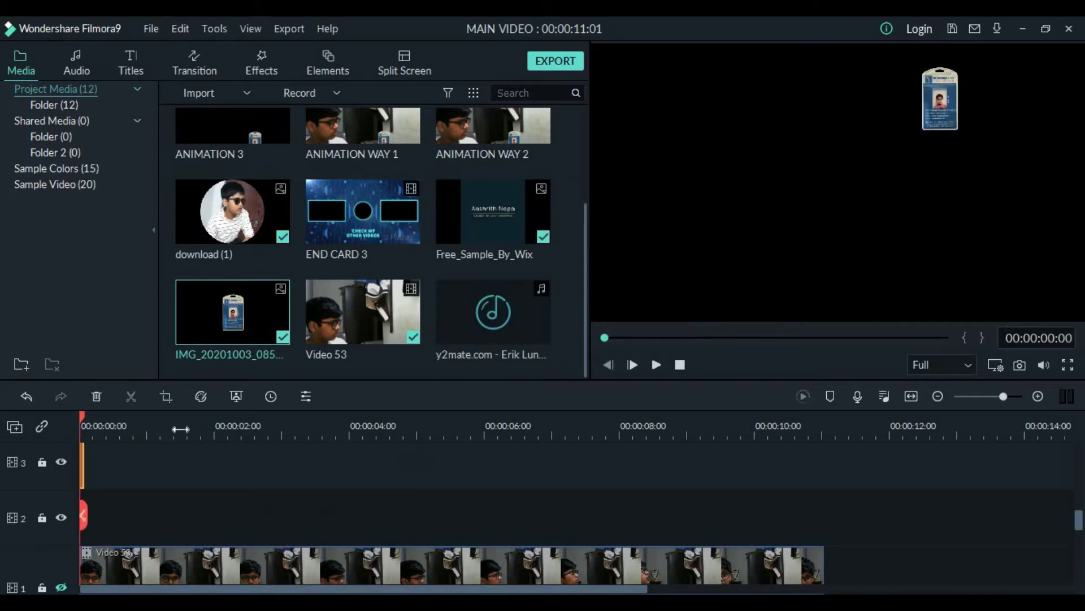
pyautogui.scroll(5, 180, 429)
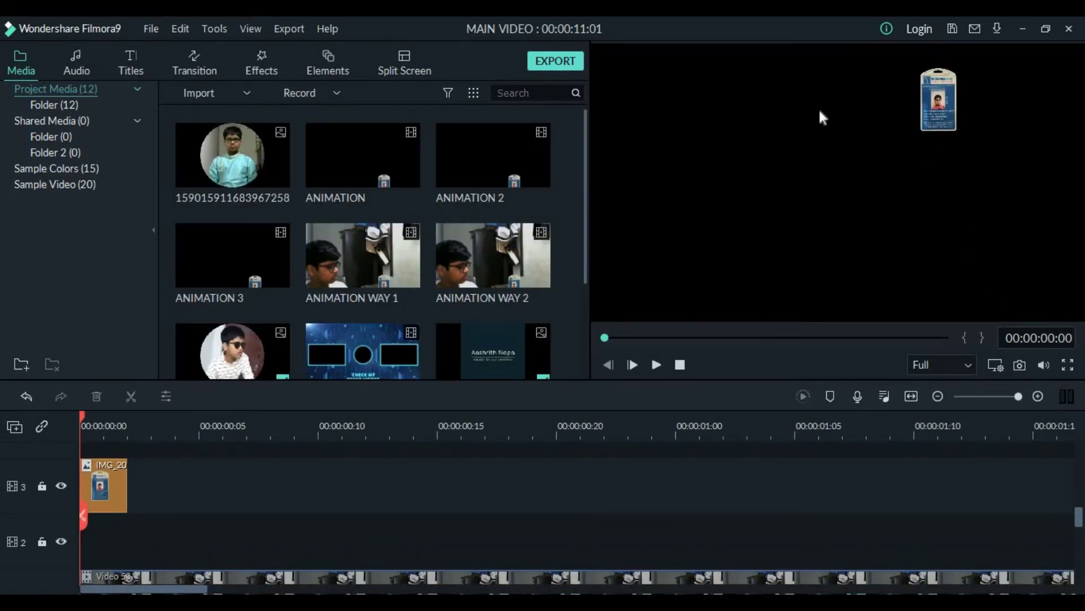
# - Copy the ID-card image clip and paste a second copy right after it on track 3
pyautogui.click(102, 497)
pyautogui.rightClick(101, 497)
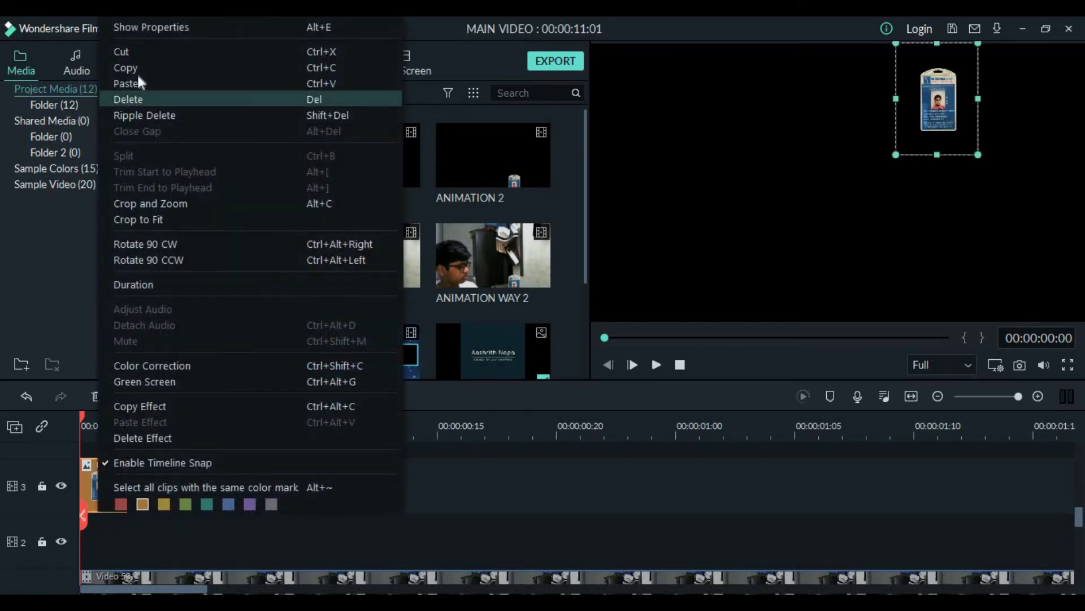
pyautogui.click(128, 422)
pyautogui.click(126, 424)
pyautogui.rightClick(161, 490)
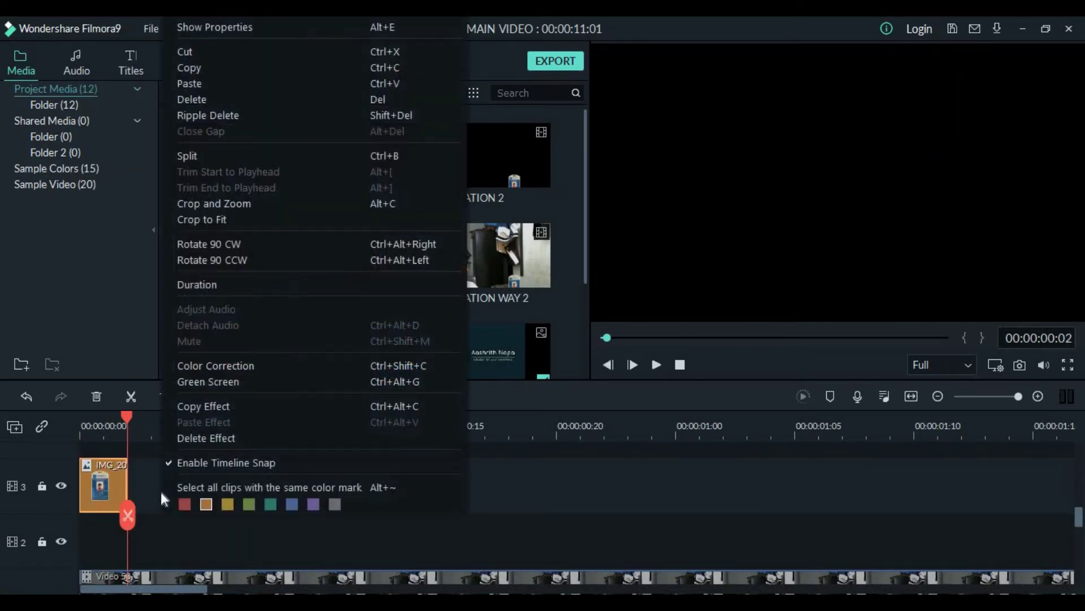
pyautogui.click(222, 85)
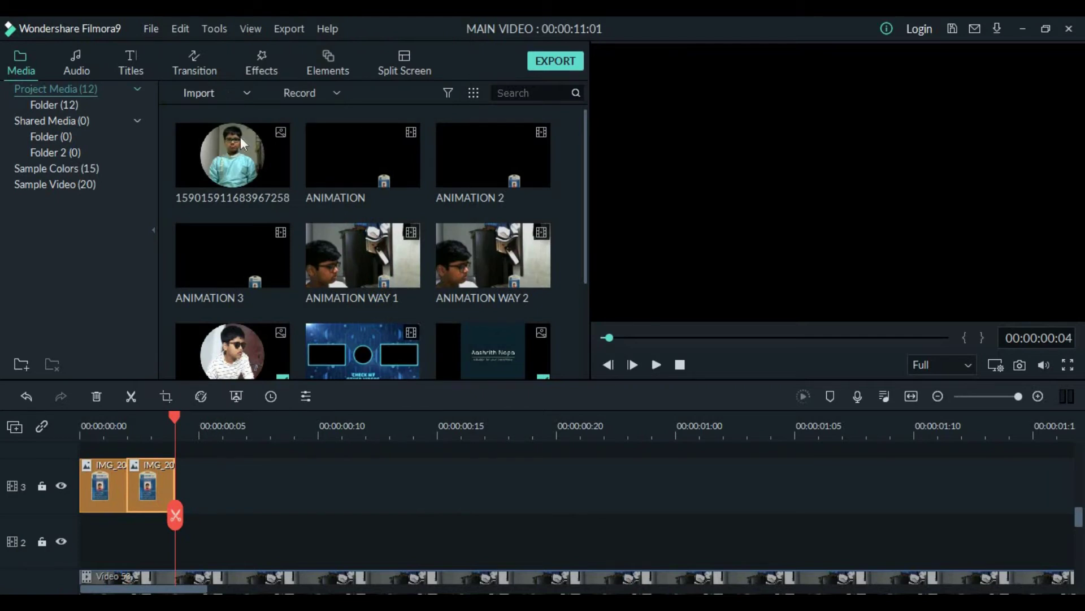
# - Copy the second ID-card clip and paste a third copy after it
pyautogui.click(142, 428)
pyautogui.click(150, 428)
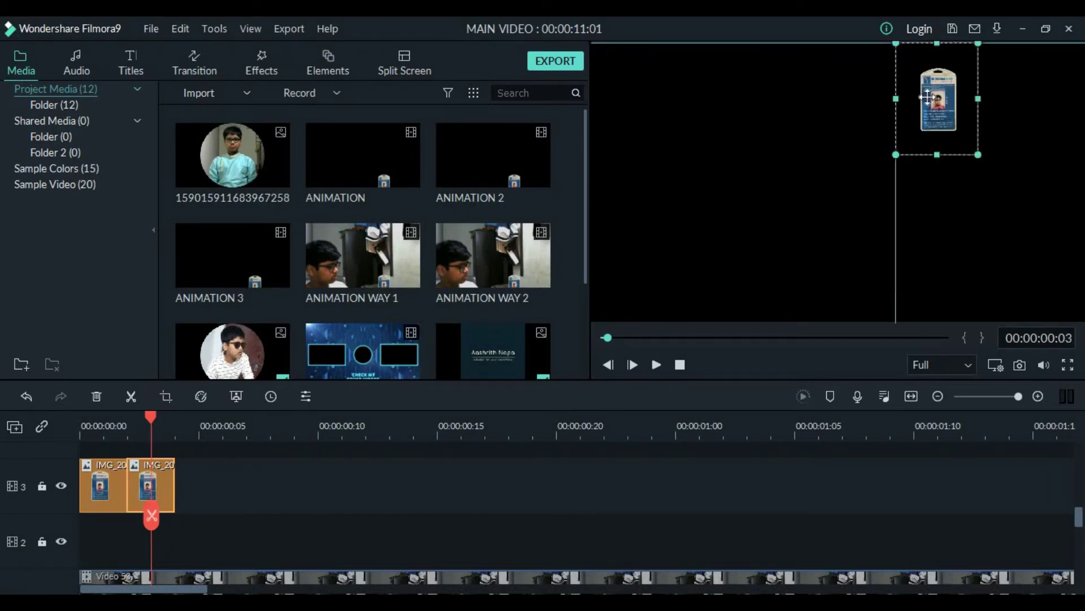
pyautogui.rightClick(170, 474)
pyautogui.click(226, 68)
pyautogui.rightClick(192, 461)
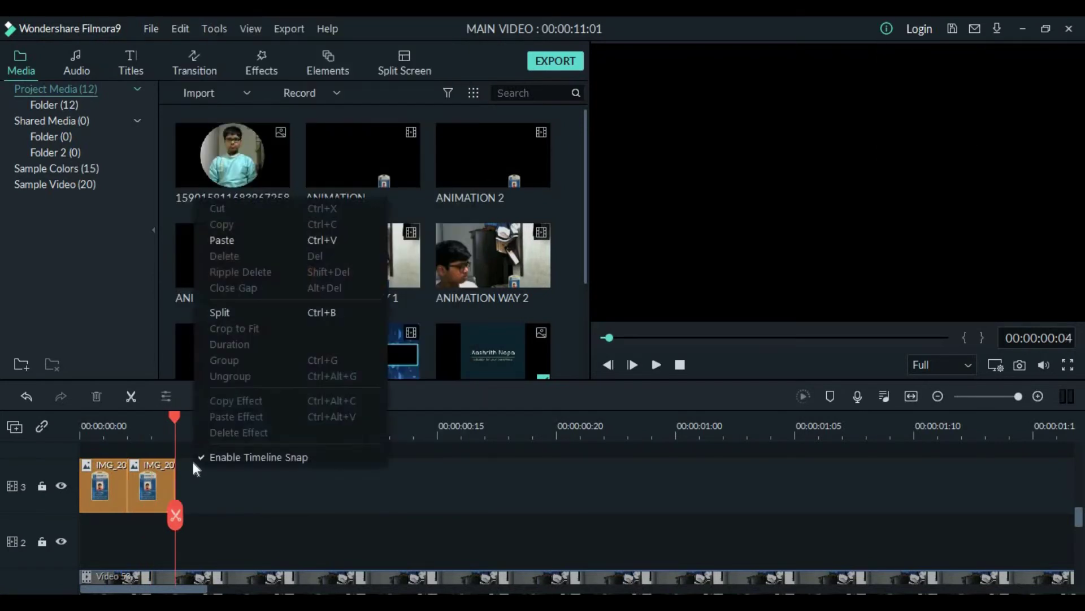
pyautogui.click(235, 242)
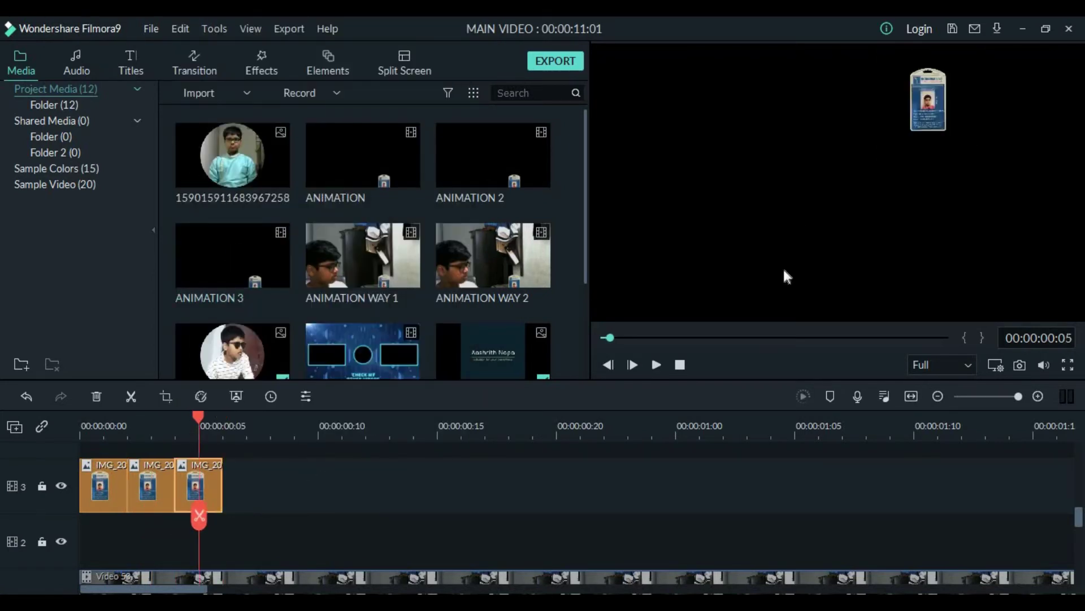
# - Copy the third ID-card clip and paste a fourth copy after it
pyautogui.click(928, 99)
pyautogui.rightClick(212, 486)
pyautogui.click(266, 67)
pyautogui.rightClick(255, 480)
pyautogui.click(314, 85)
# - Copy the fourth ID-card clip and paste a fifth copy with Ctrl+V
pyautogui.click(247, 431)
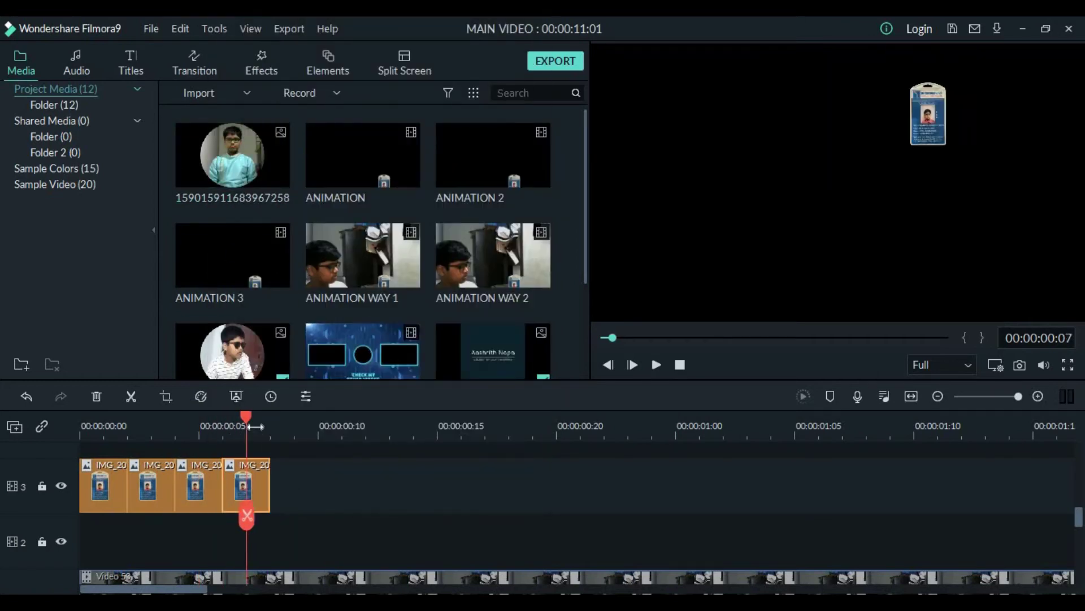
pyautogui.click(928, 113)
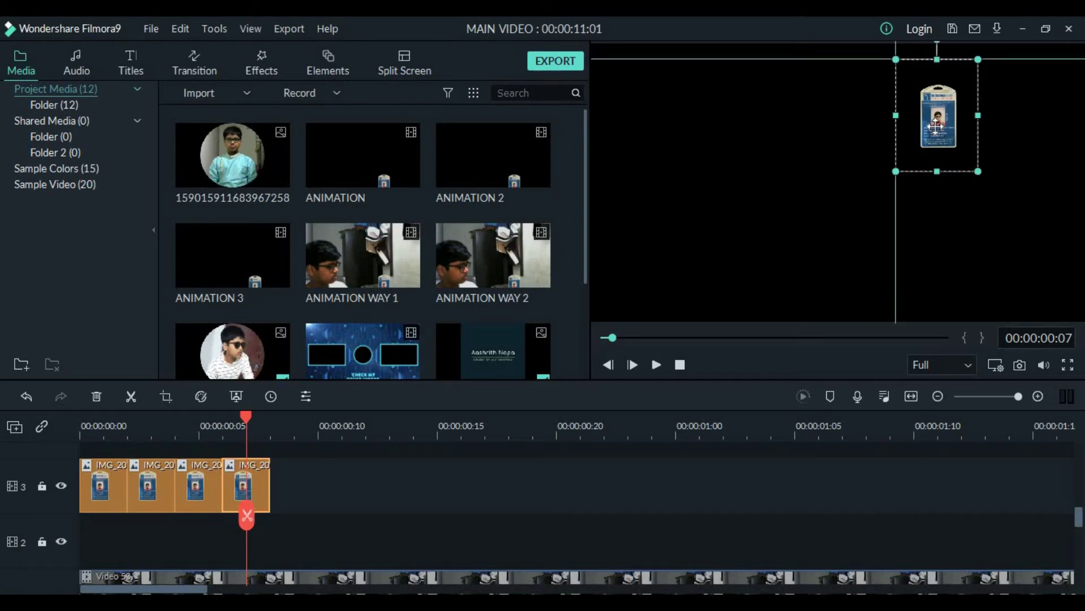
pyautogui.rightClick(255, 486)
pyautogui.click(304, 68)
pyautogui.hotkey('ctrl', 'v')
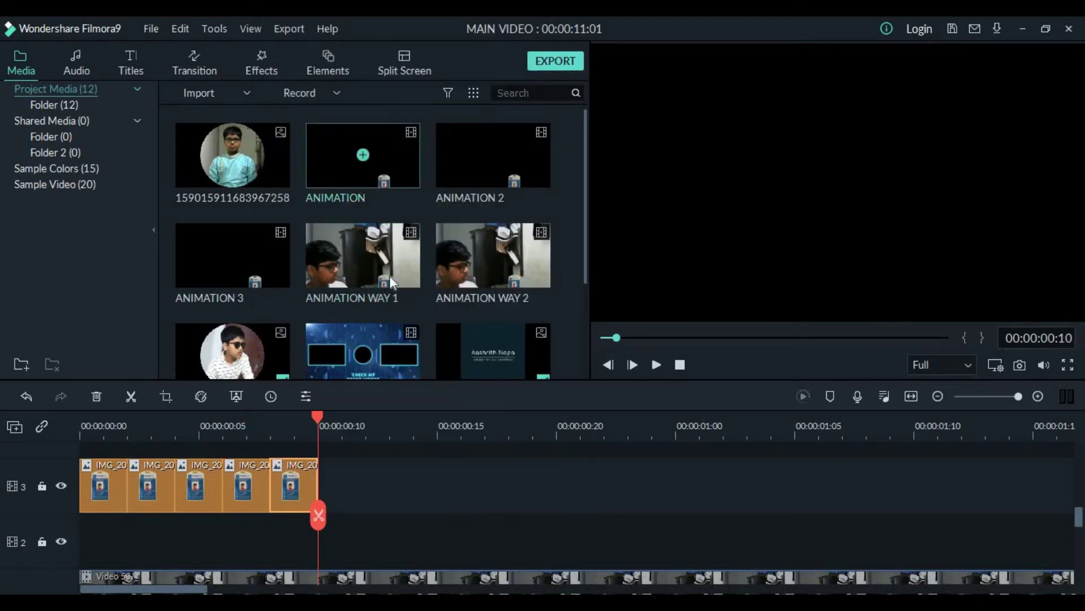
# - Nudge the fifth copy's ID card slightly higher in the preview, then reset the playhead
pyautogui.click(293, 431)
pyautogui.click(300, 487)
pyautogui.moveTo(945, 148); pyautogui.dragTo(944, 131)
pyautogui.click(680, 365)
pyautogui.click(650, 506)
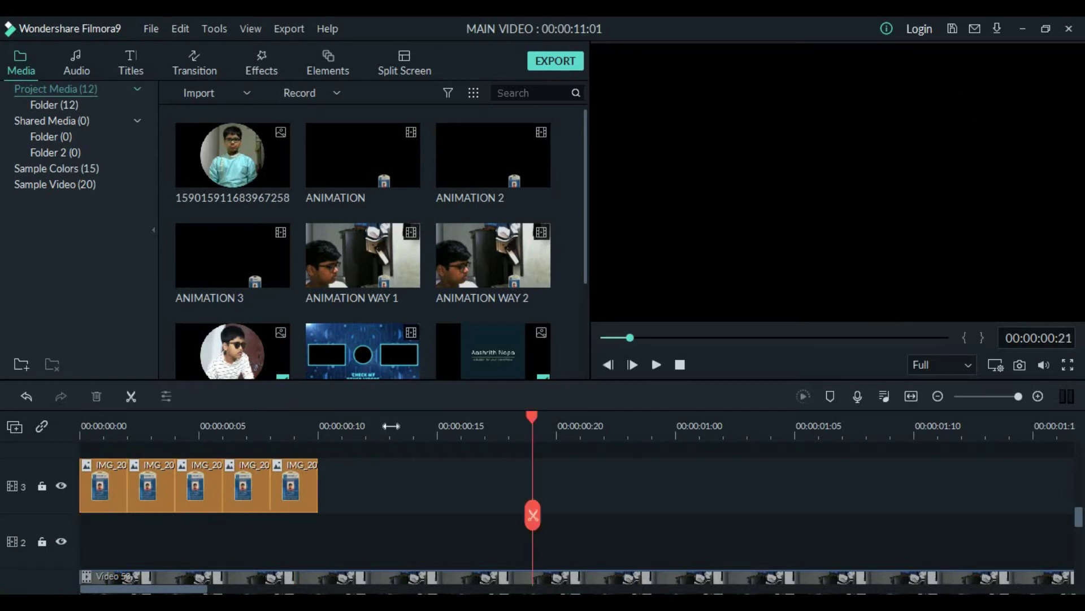
# - Change the first ID-card clip's duration from 00:00:00:02 to 00:00:00:03
pyautogui.rightClick(113, 486)
pyautogui.click(155, 285)
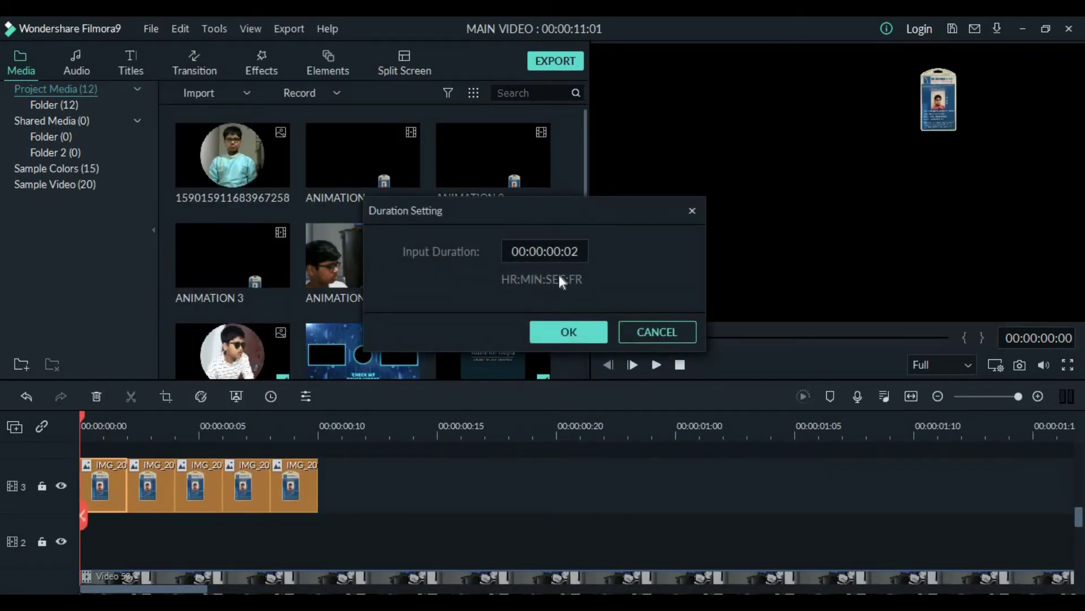
pyautogui.click(579, 252)
pyautogui.press('BackSpace')
pyautogui.write('3')
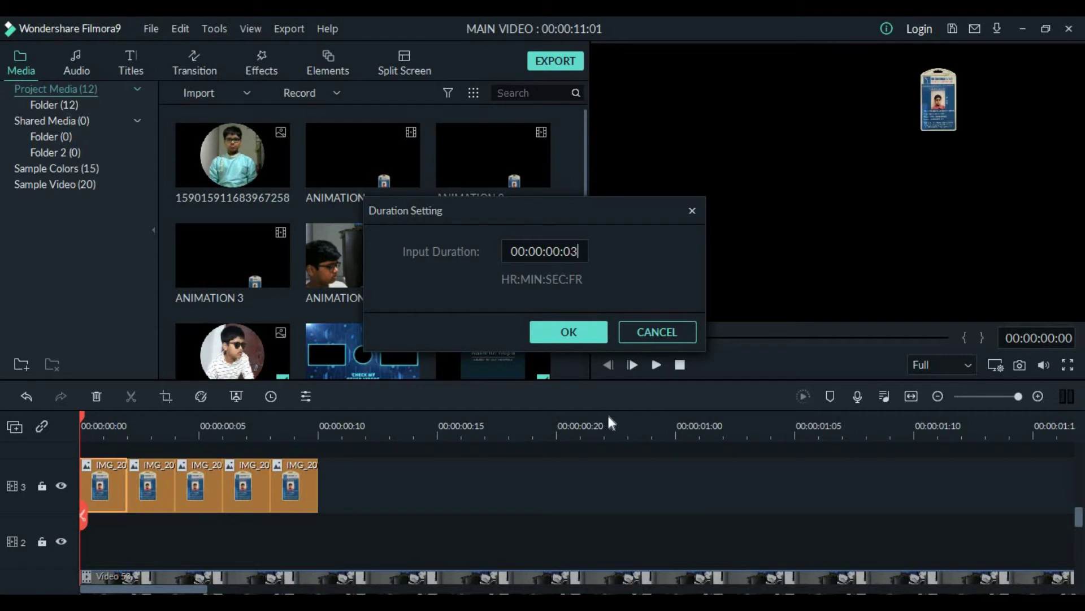
pyautogui.click(595, 338)
# - Set the second ID-card clip's duration to three frames
pyautogui.click(176, 432)
pyautogui.rightClick(182, 480)
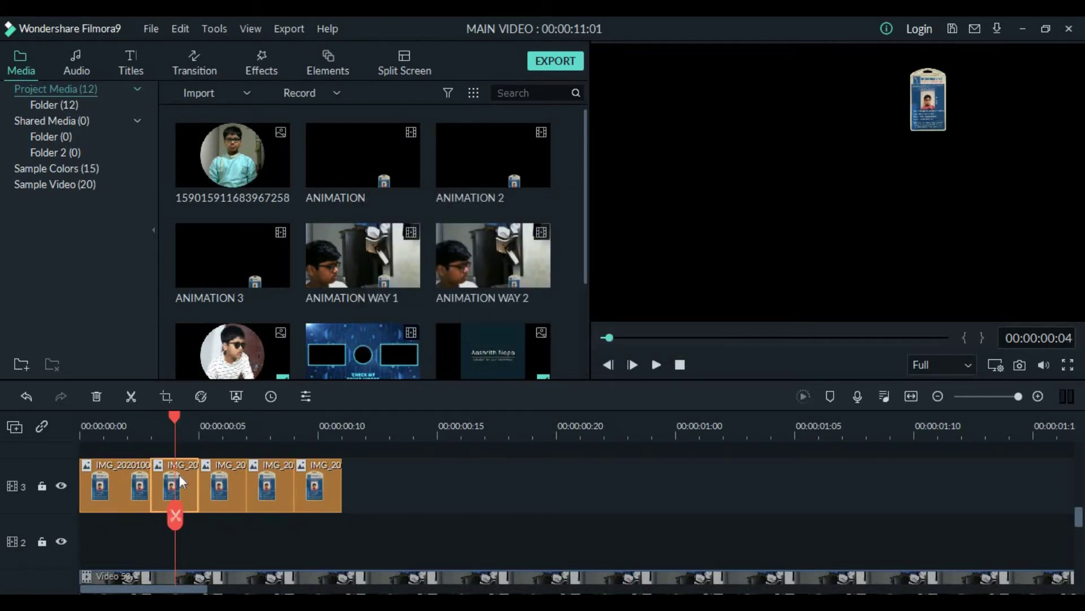
pyautogui.click(266, 287)
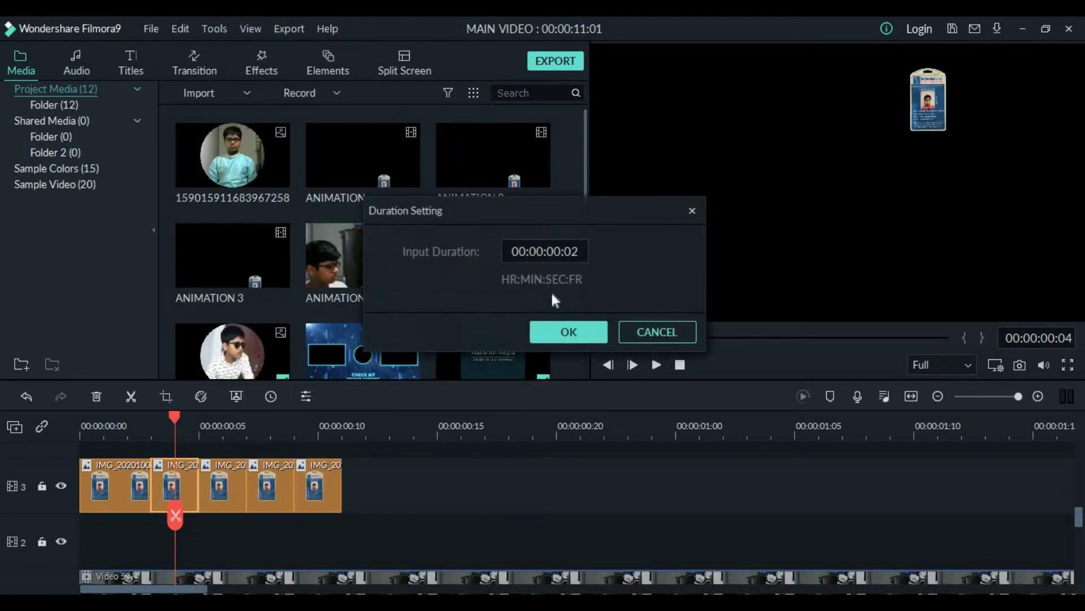
pyautogui.moveTo(569, 256); pyautogui.dragTo(574, 256)
pyautogui.press('Return')
# - Set the next ID-card clip's duration to 00:00:00:03
pyautogui.rightClick(342, 478)
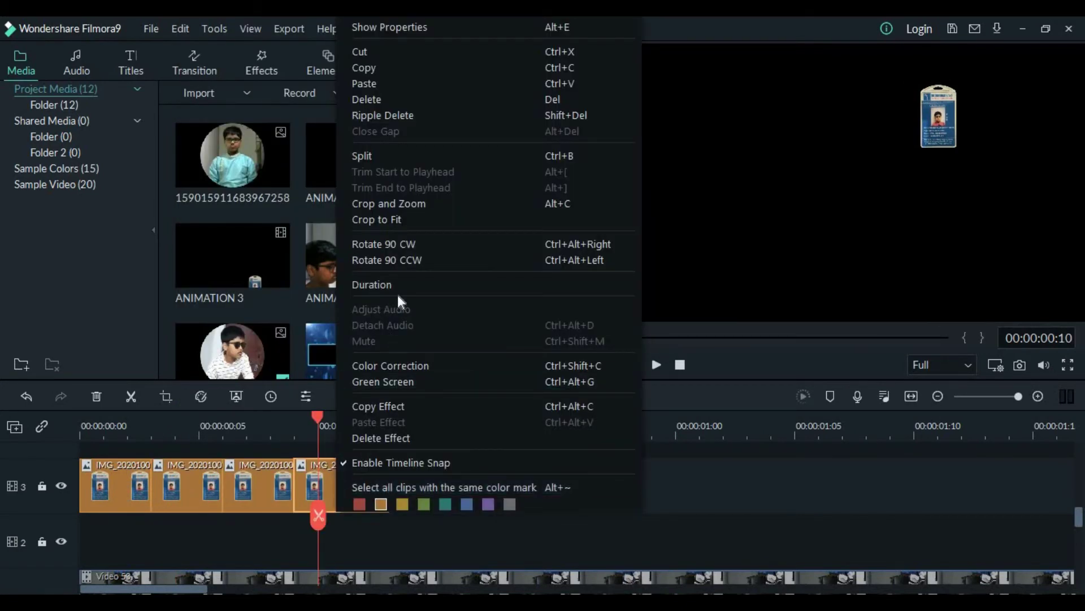
pyautogui.click(398, 289)
pyautogui.click(577, 258)
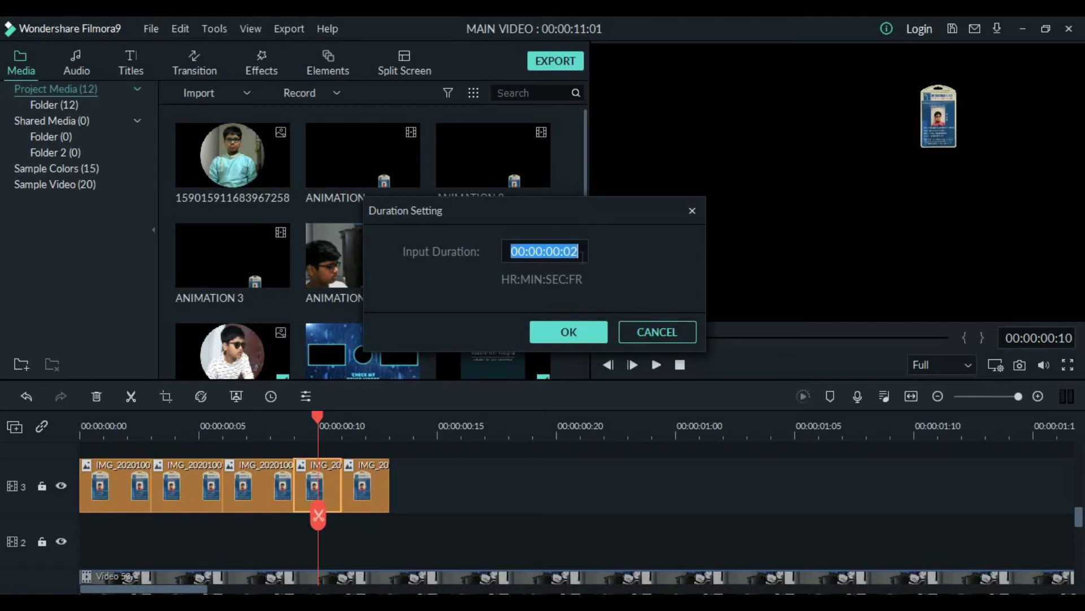
pyautogui.press('BackSpace')
pyautogui.write('3')
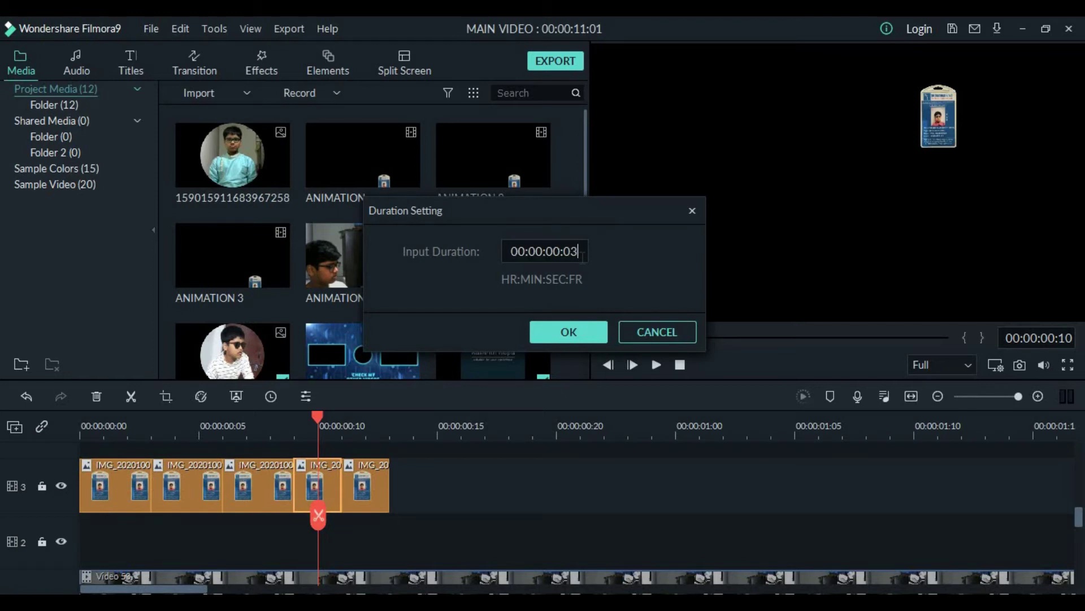
pyautogui.click(588, 337)
# - Set the last ID-card clip's duration to three frames and return the playhead to the start
pyautogui.click(389, 428)
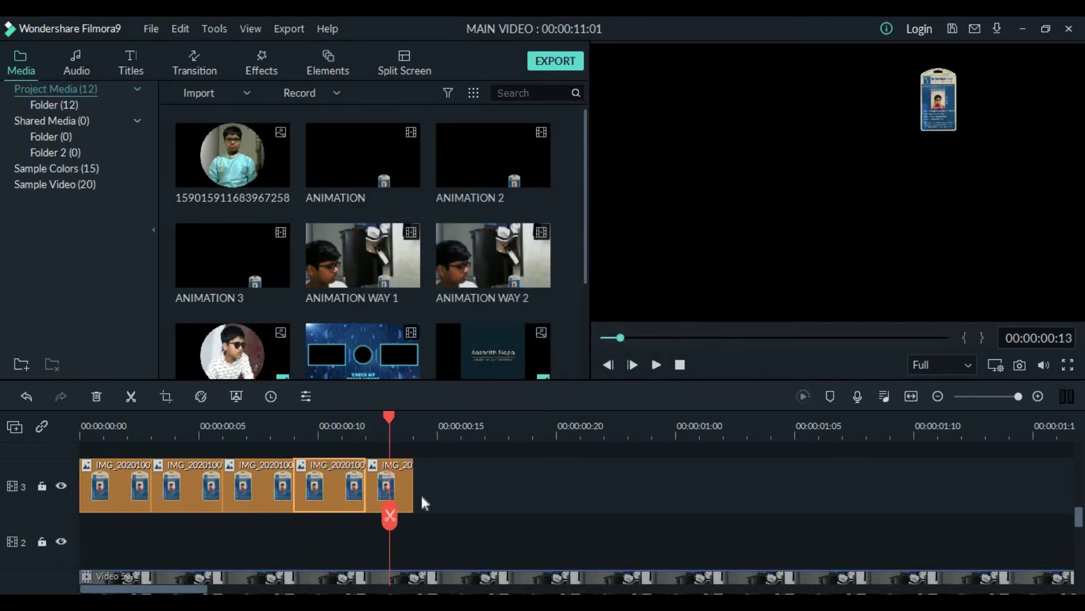
pyautogui.rightClick(406, 488)
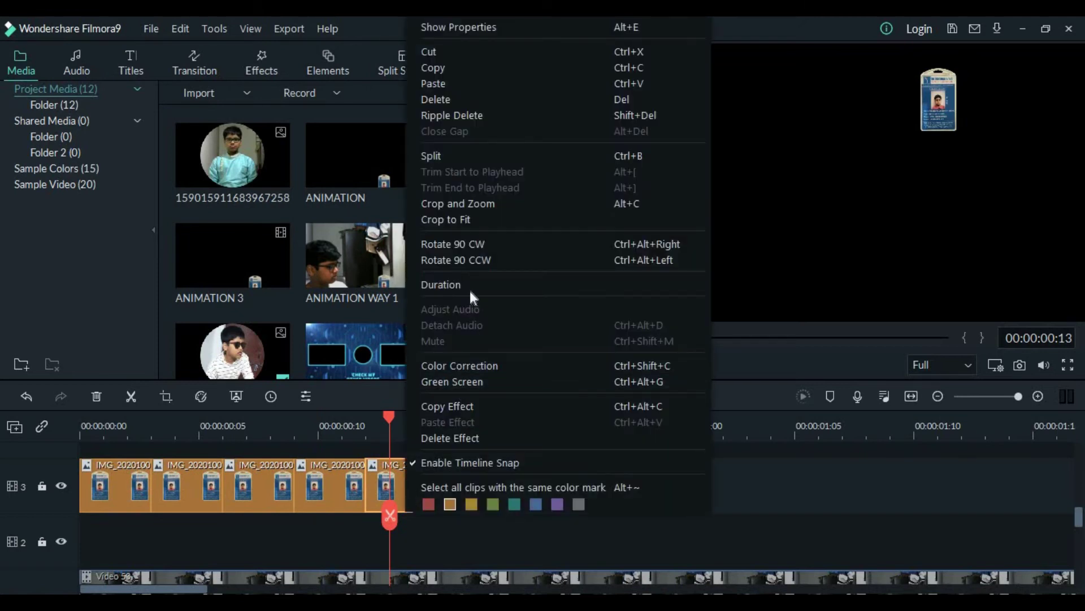
pyautogui.click(469, 284)
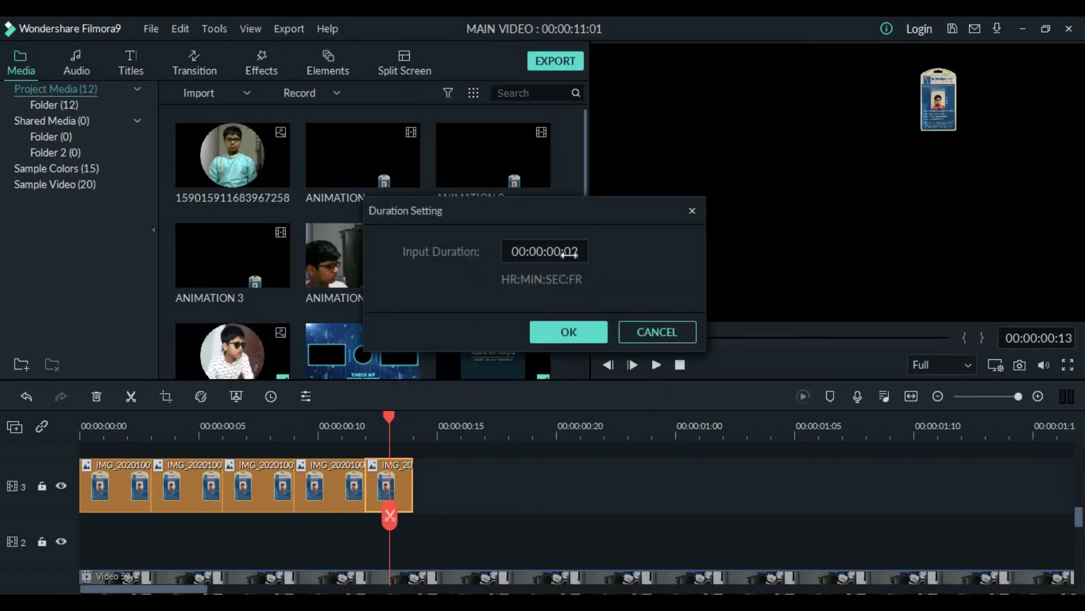
pyautogui.write('3')
pyautogui.click(578, 327)
pyautogui.click(608, 364)
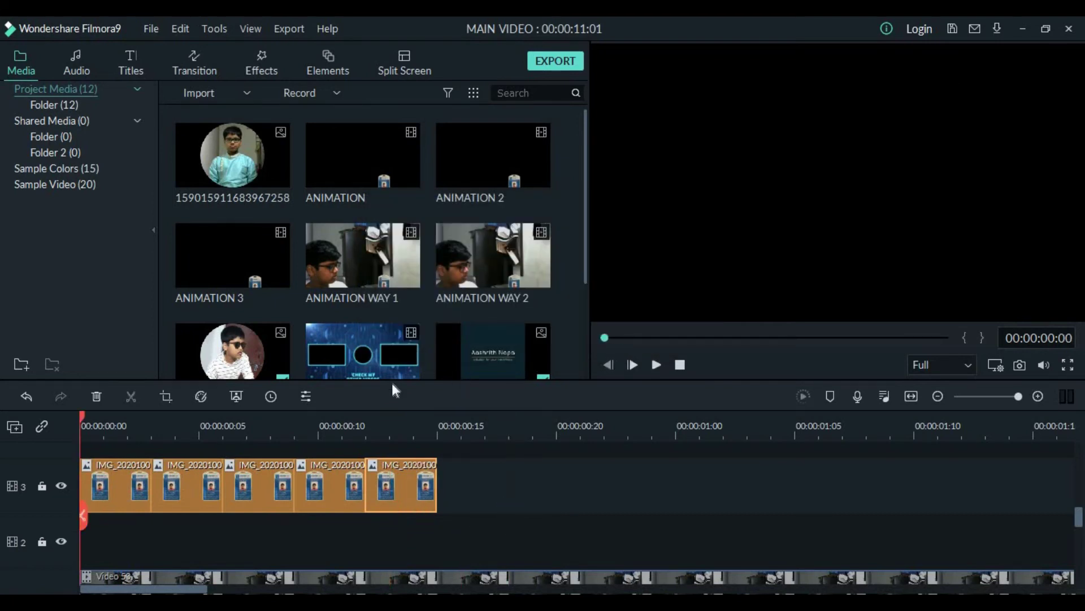
# - Copy the five ID-card clips and paste them twice after the originals
pyautogui.click(481, 511)
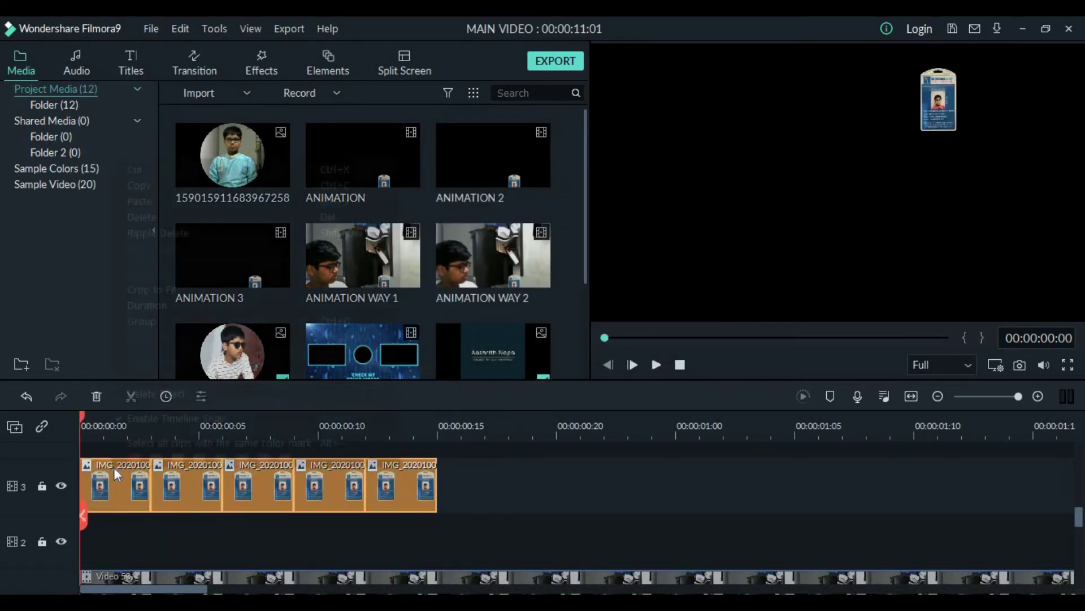
pyautogui.rightClick(114, 467)
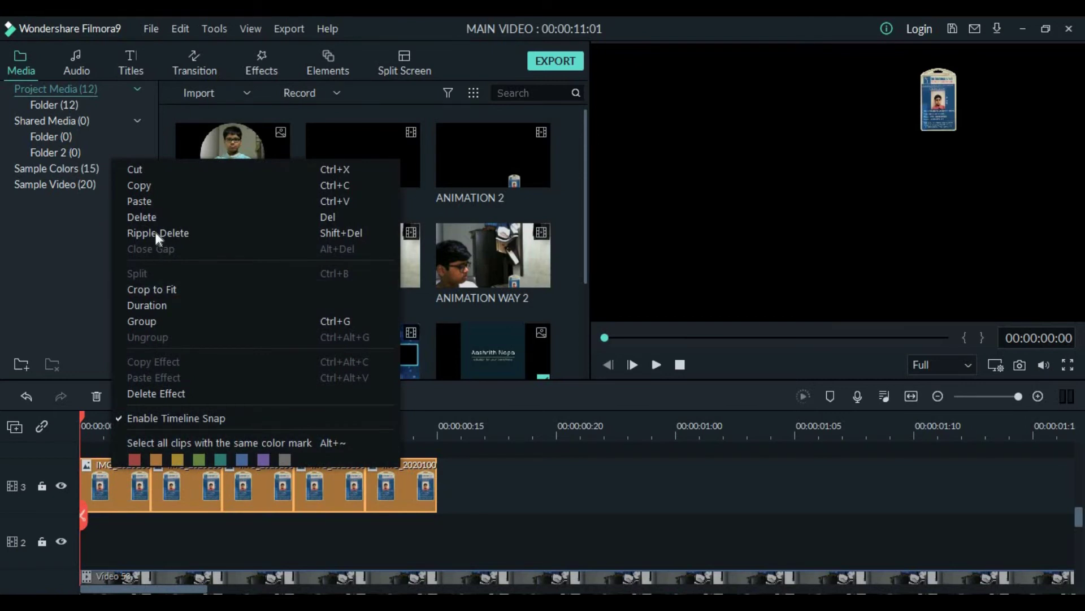
pyautogui.click(150, 188)
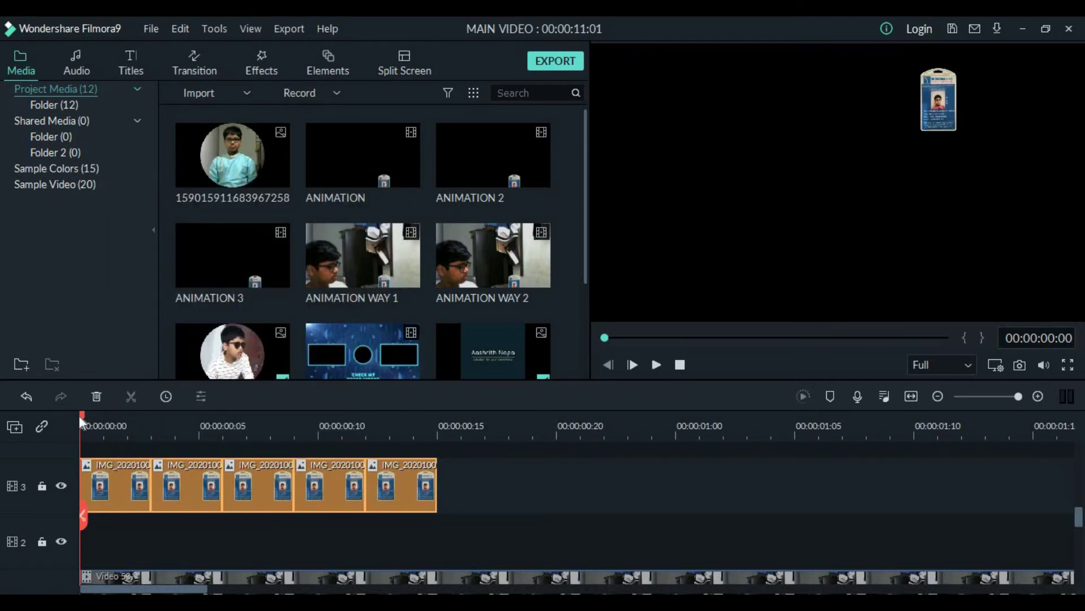
pyautogui.hotkey('ctrl', 'v')
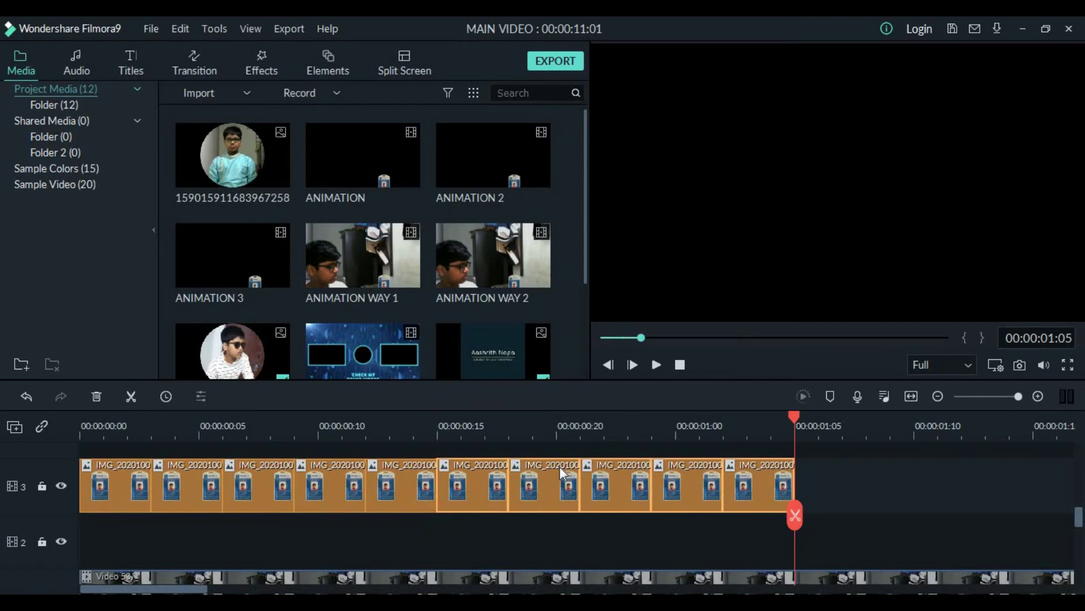
pyautogui.rightClick(793, 478)
pyautogui.click(827, 209)
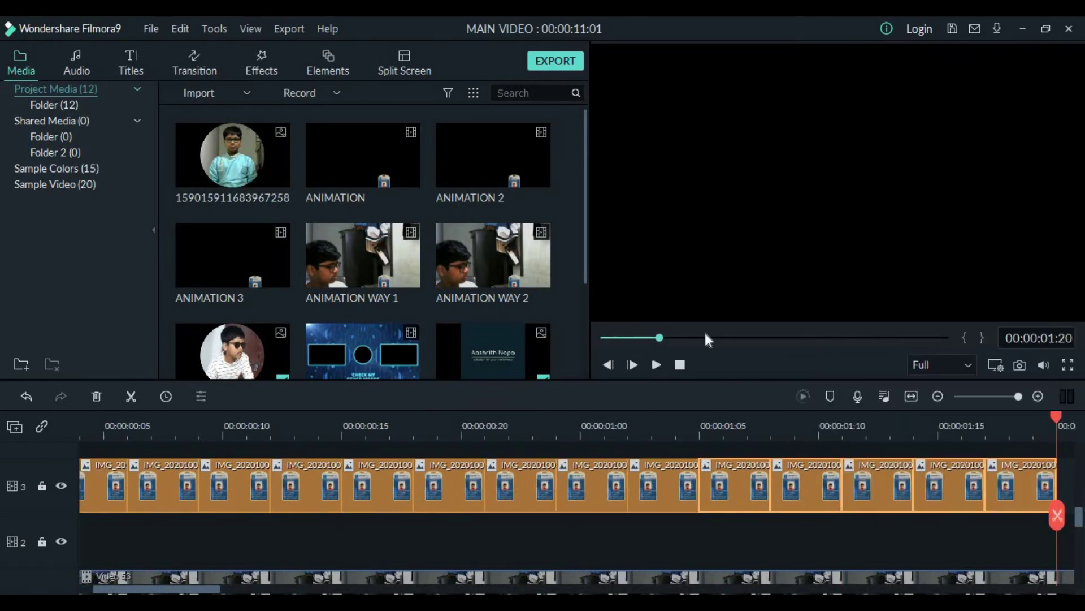
# - Preview the fifteen-clip sequence, then marquee-select all ID-card clips on track 3
pyautogui.click(656, 364)
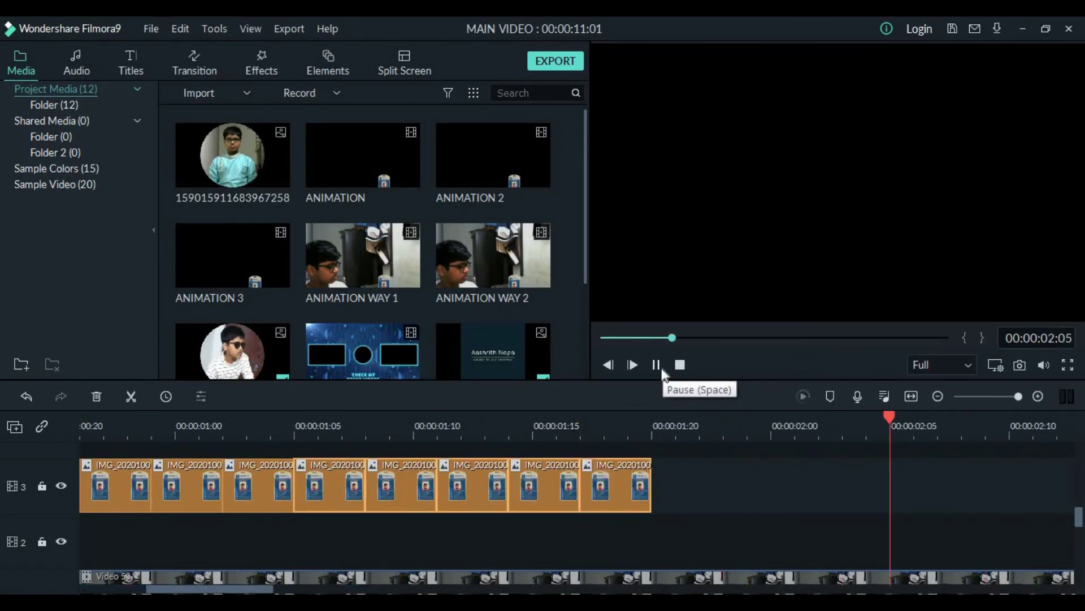
pyautogui.click(681, 364)
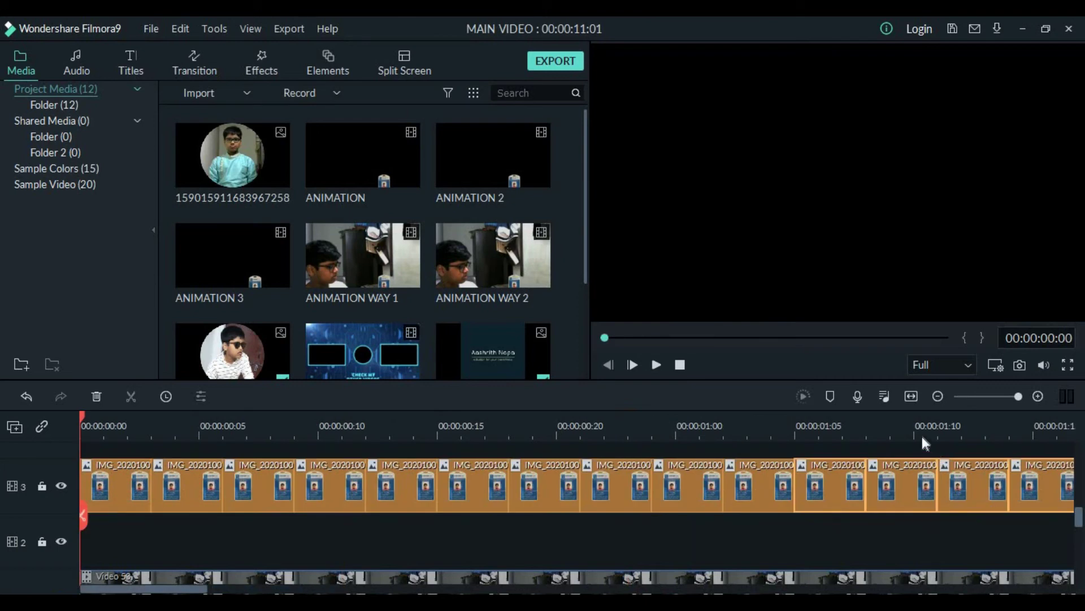
pyautogui.moveTo(796, 483); pyautogui.dragTo(320, 486)
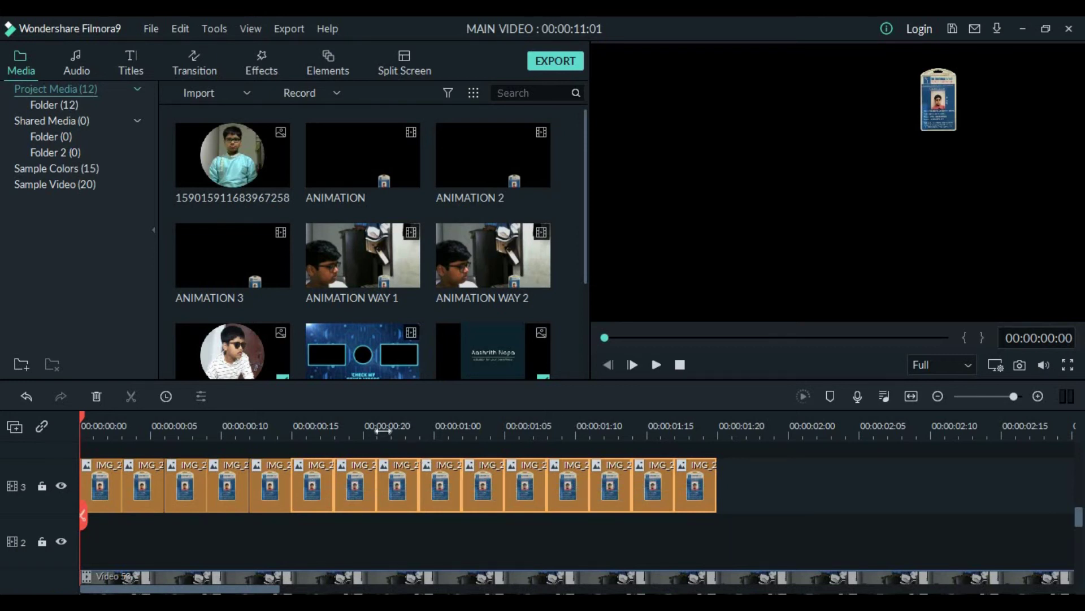
pyautogui.scroll(2, 383, 429)
pyautogui.rightClick(446, 494)
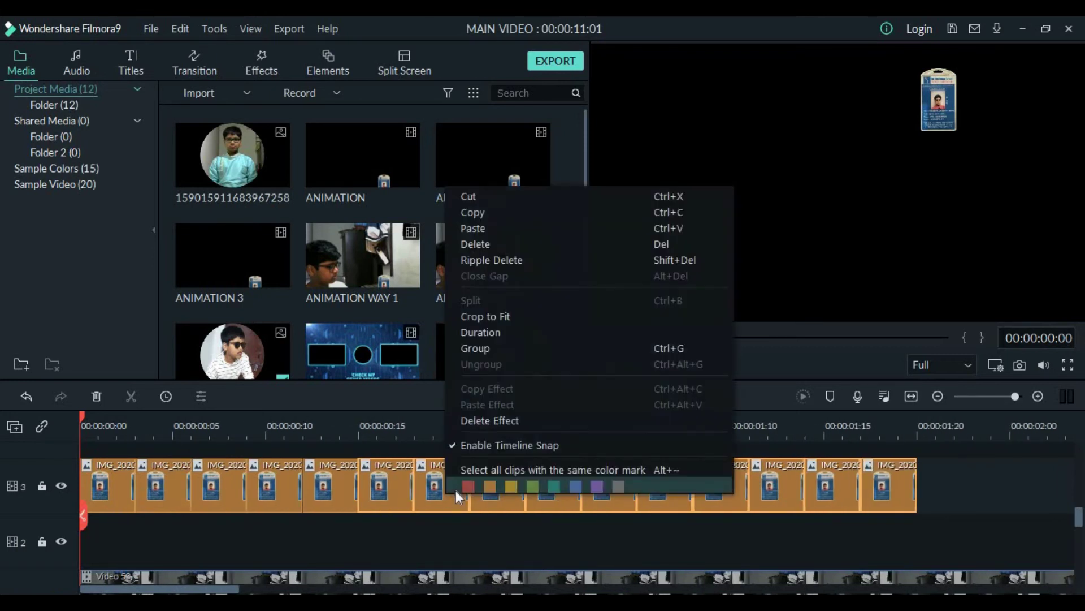
# - Delete the ID-card clips and place ANIMATION 2 on track 3
pyautogui.click(565, 244)
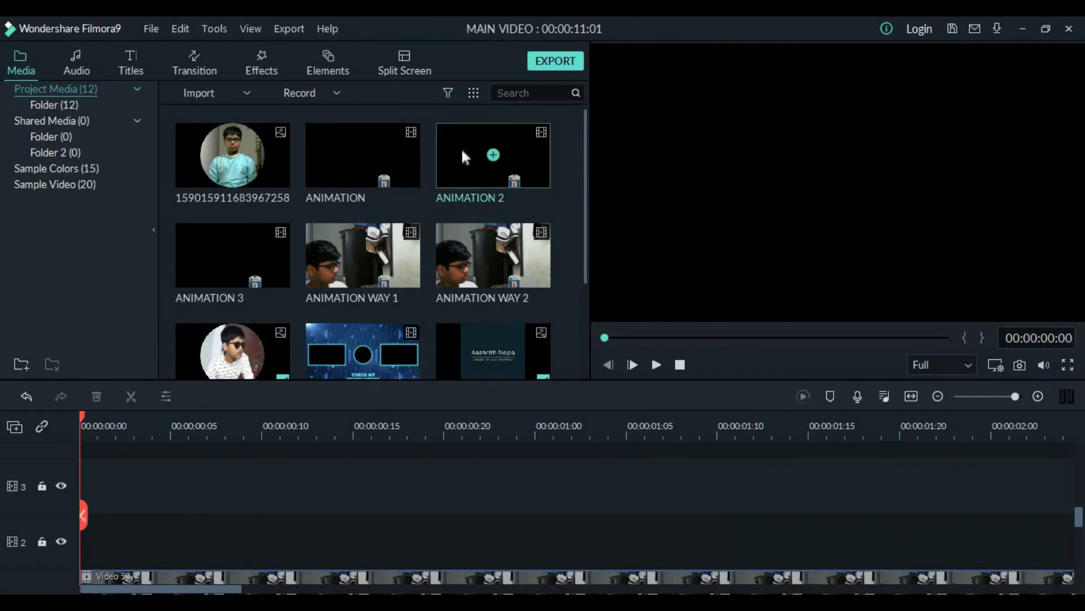
pyautogui.moveTo(503, 178); pyautogui.dragTo(90, 486)
pyautogui.click(594, 424)
# - Split ANIMATION 2 at 00:00:06:02, delete the opening part, and move the clip to about 6 s
pyautogui.moveTo(593, 423); pyautogui.dragTo(564, 424)
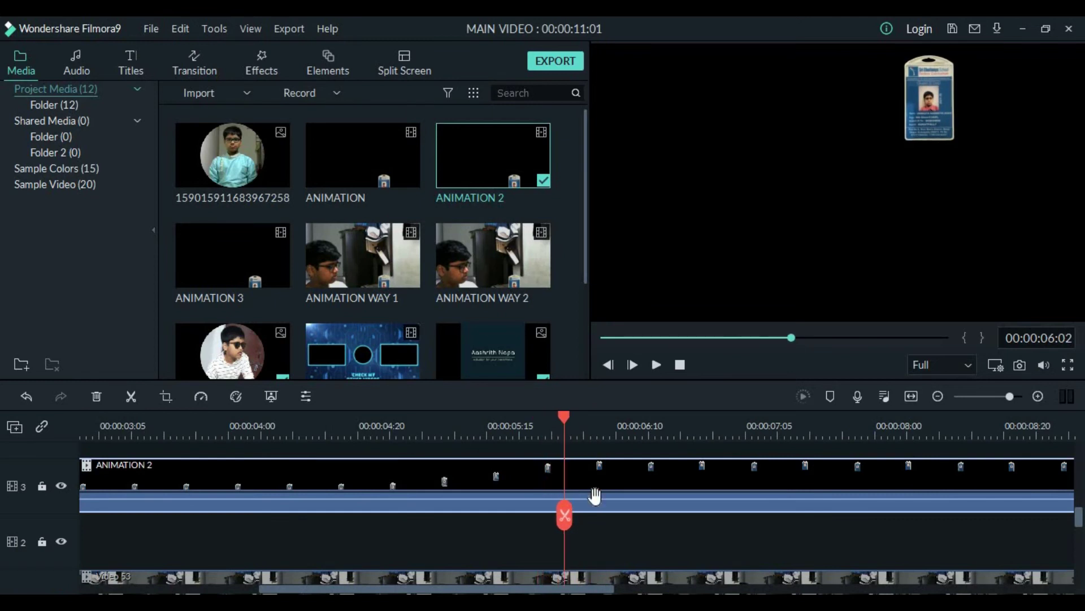
pyautogui.click(565, 515)
pyautogui.click(505, 460)
pyautogui.press('Delete')
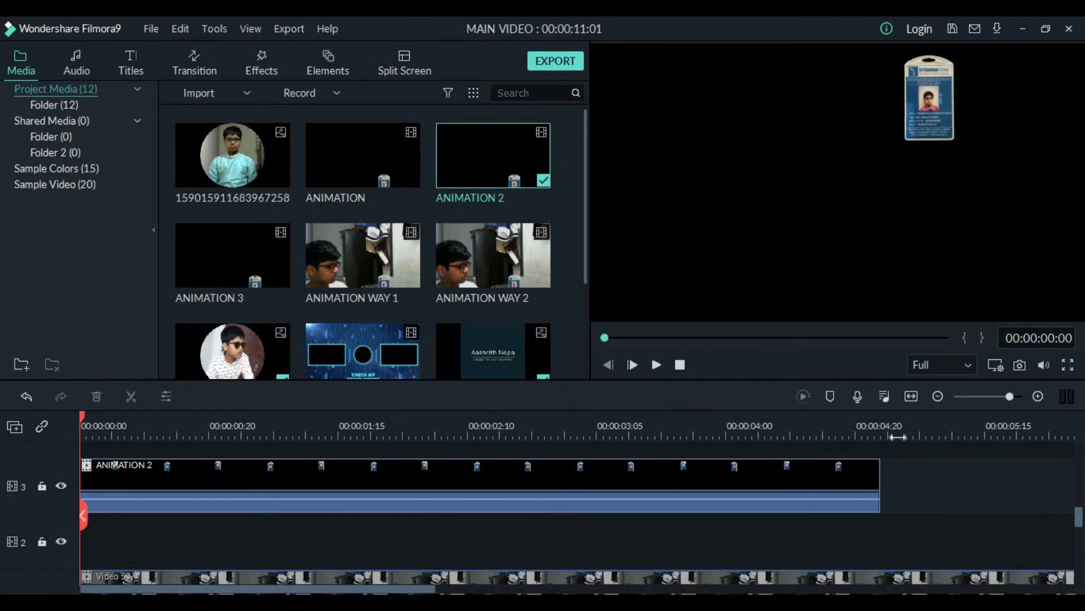
pyautogui.moveTo(869, 436); pyautogui.dragTo(820, 437)
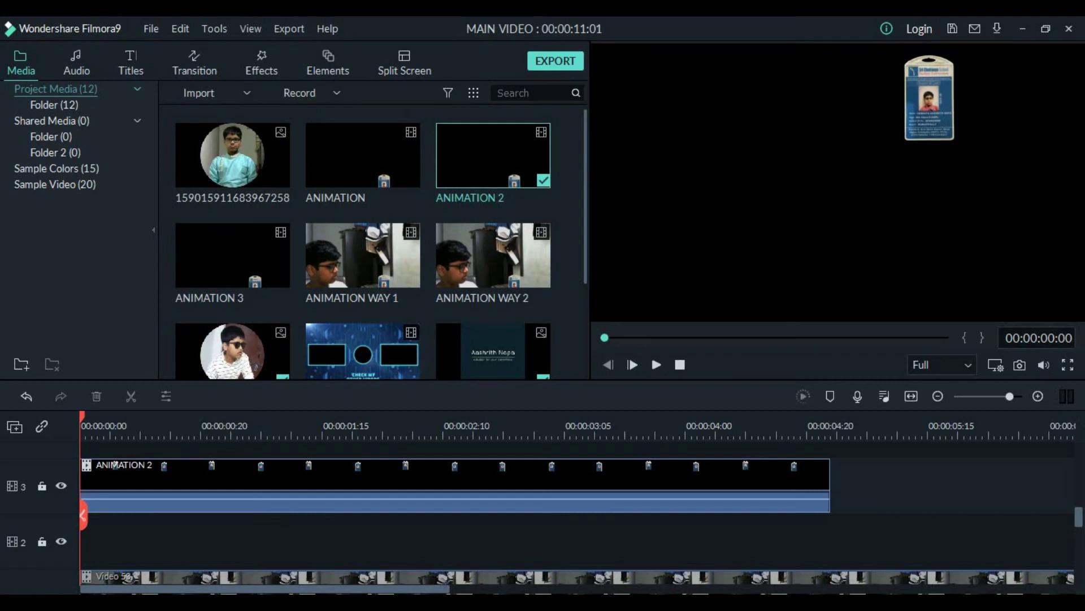
pyautogui.moveTo(565, 428); pyautogui.dragTo(194, 425)
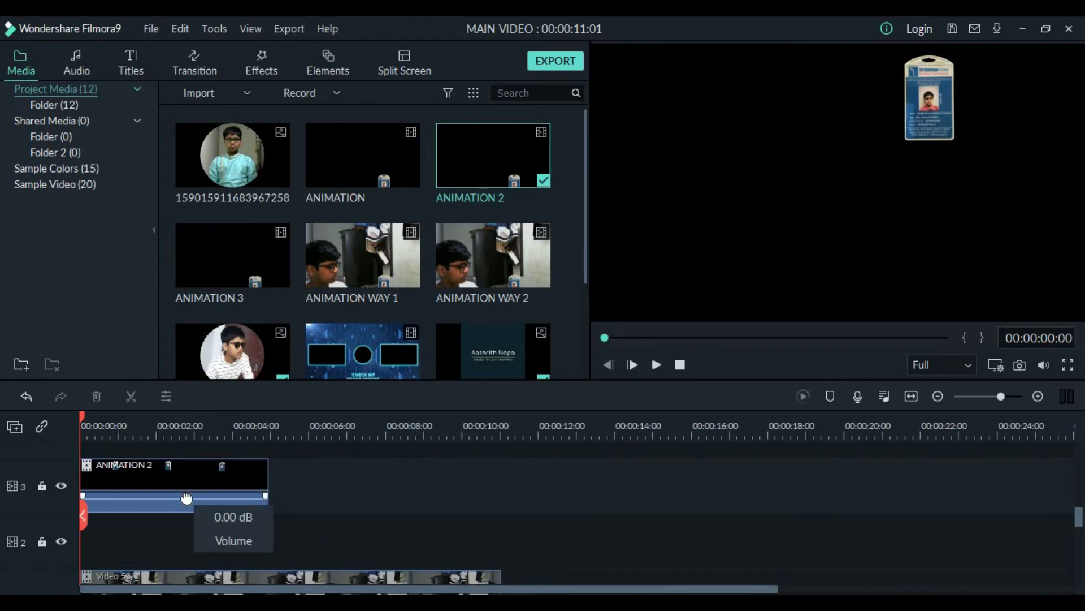
pyautogui.moveTo(186, 497); pyautogui.dragTo(418, 497)
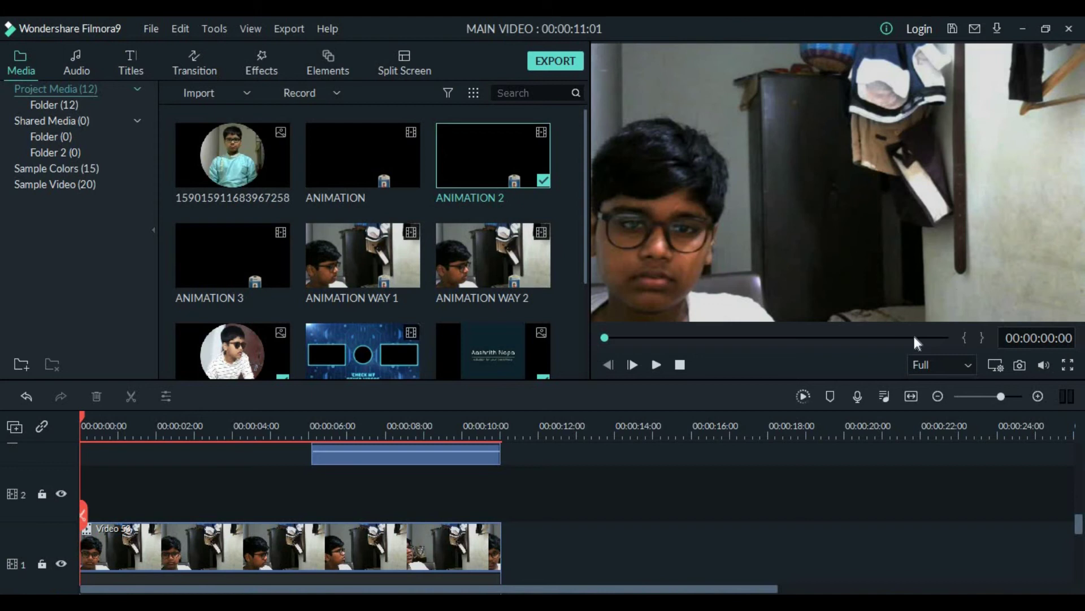
# - Apply Green Screen to ANIMATION 2 with black as the key colour and preview the overlay
pyautogui.click(656, 368)
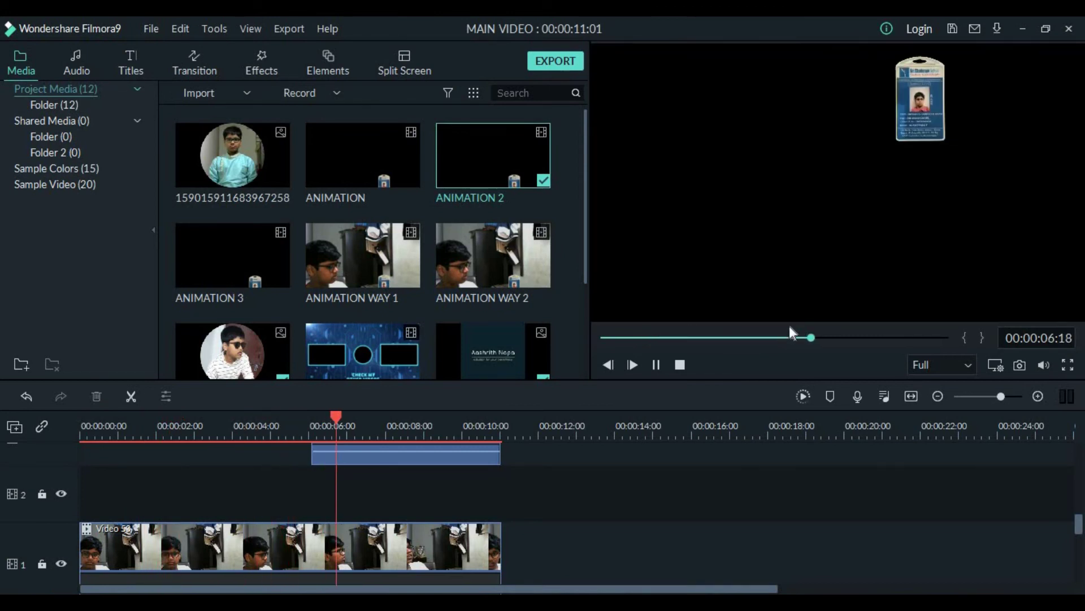
pyautogui.click(656, 365)
pyautogui.scroll(3, 346, 498)
pyautogui.rightClick(346, 498)
pyautogui.click(428, 413)
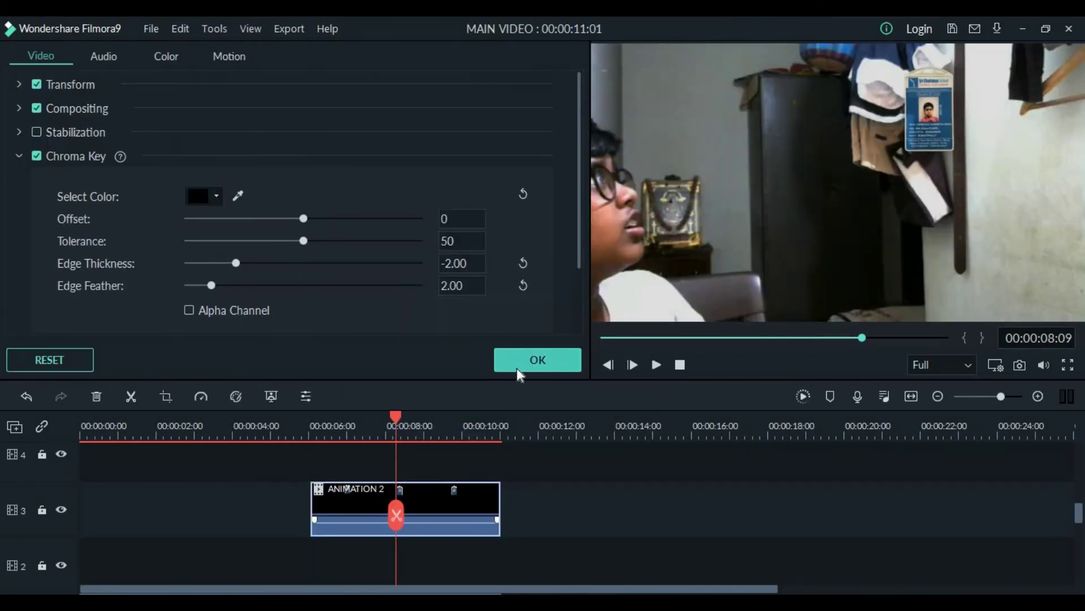
pyautogui.click(517, 367)
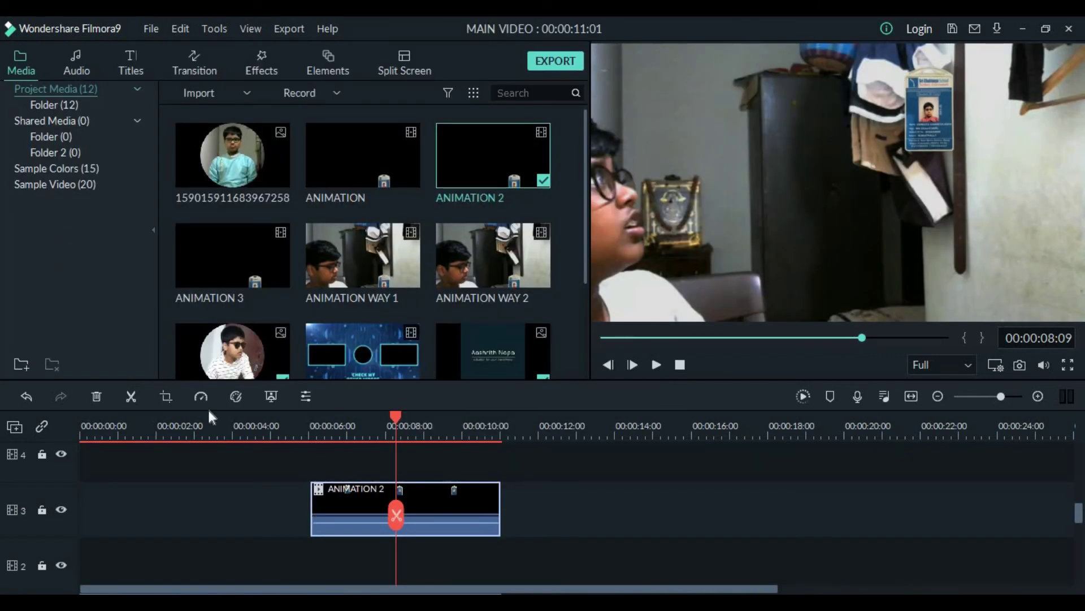
pyautogui.press('space')
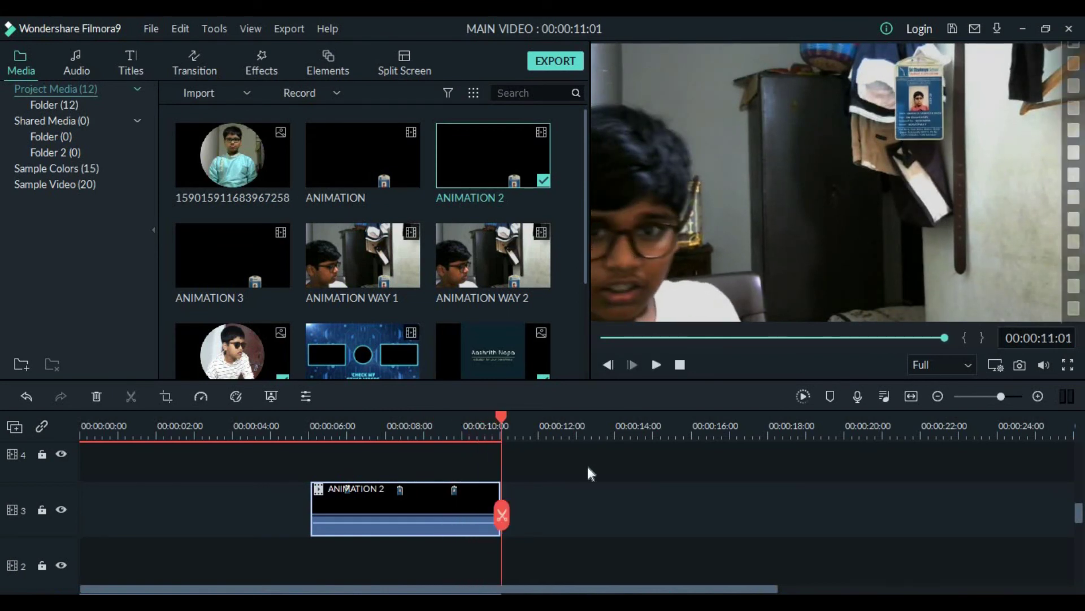
pyautogui.scroll(-3, 587, 463)
pyautogui.scroll(2, 652, 484)
# - Stabilize the ANIMATION 2 clip with Edge Processing set to None and preview it
pyautogui.rightClick(398, 484)
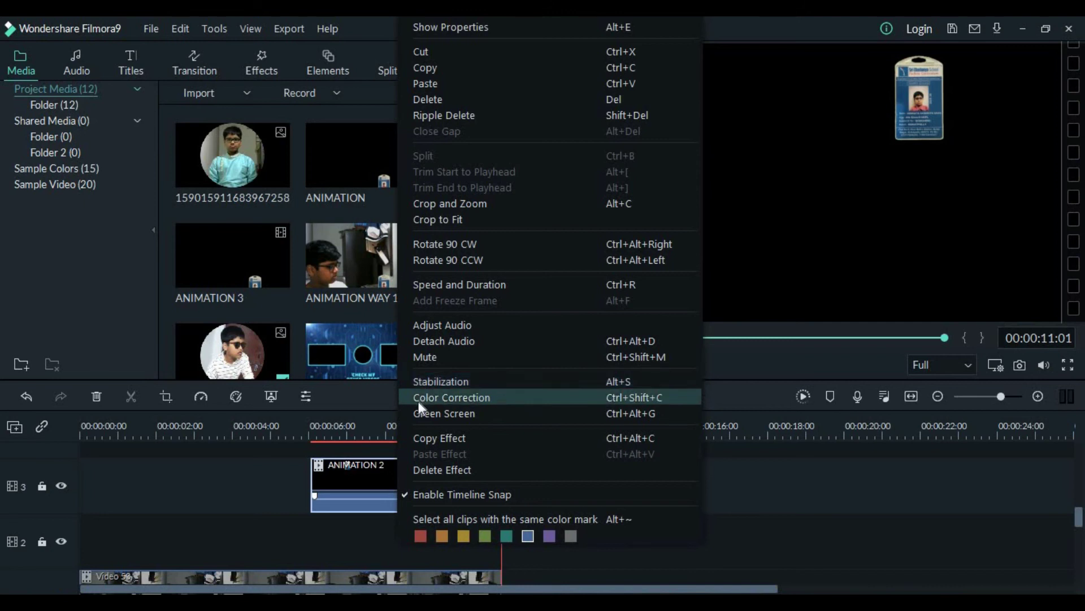
pyautogui.click(439, 385)
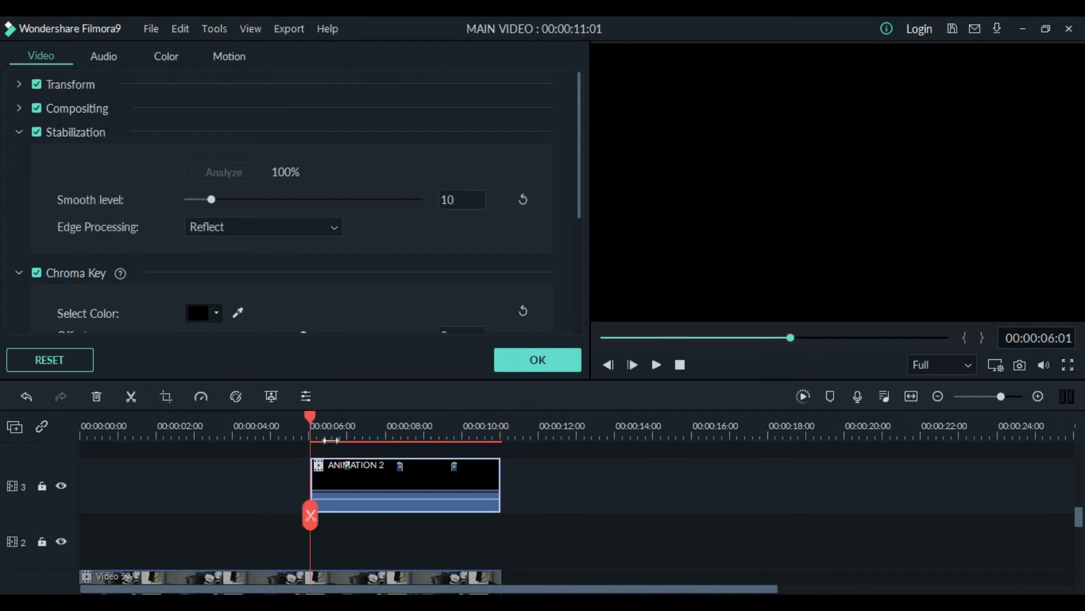
pyautogui.click(653, 366)
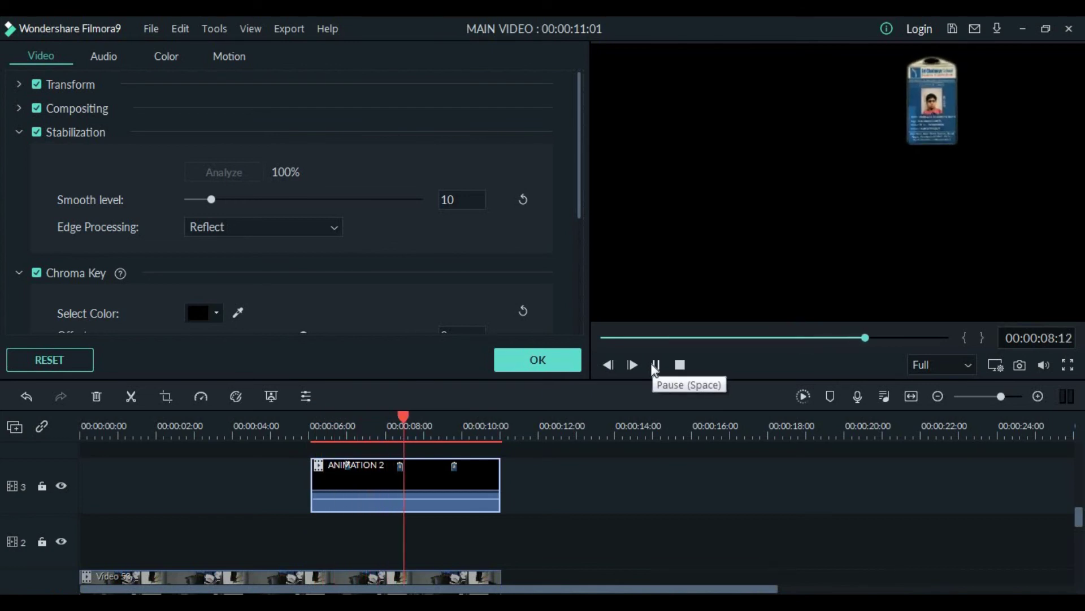
pyautogui.click(655, 366)
pyautogui.click(264, 227)
pyautogui.click(287, 261)
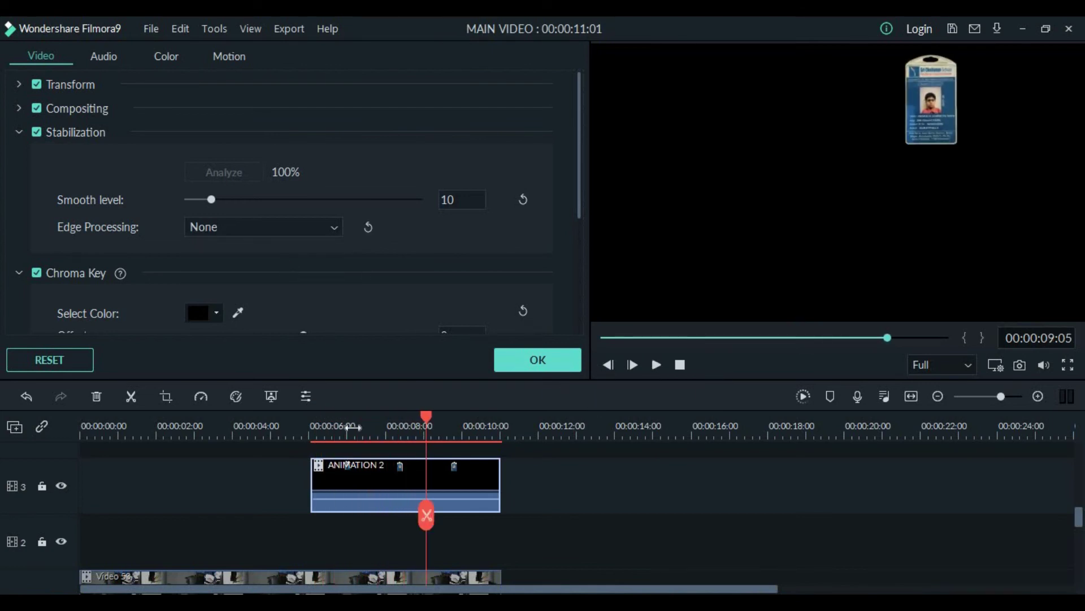
pyautogui.click(313, 425)
pyautogui.press('space')
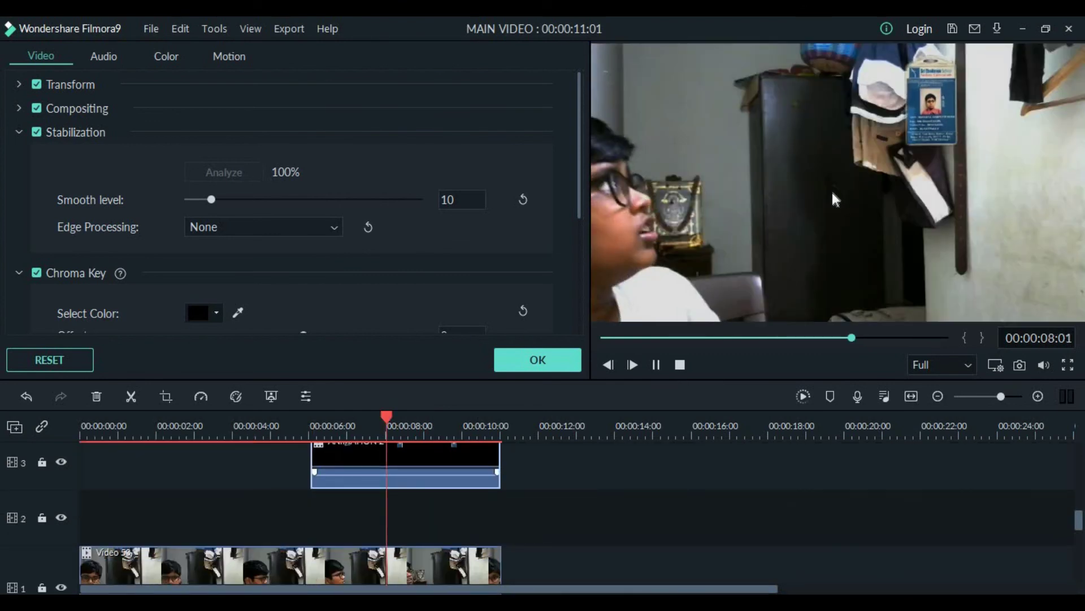
pyautogui.click(656, 365)
# - Undo to remove ANIMATION 2, leaving only the Video 53 webcam clip on the timeline
pyautogui.hotkey('ctrl', 'z')
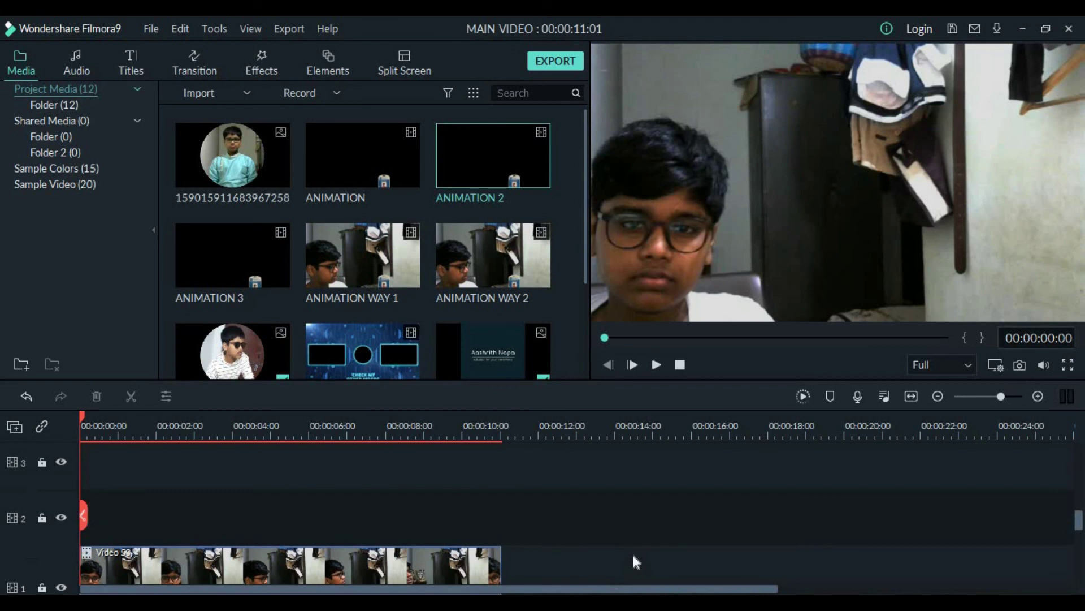
pyautogui.scroll(-3, 632, 554)
pyautogui.scroll(5, 632, 555)
pyautogui.scroll(-2, 402, 208)
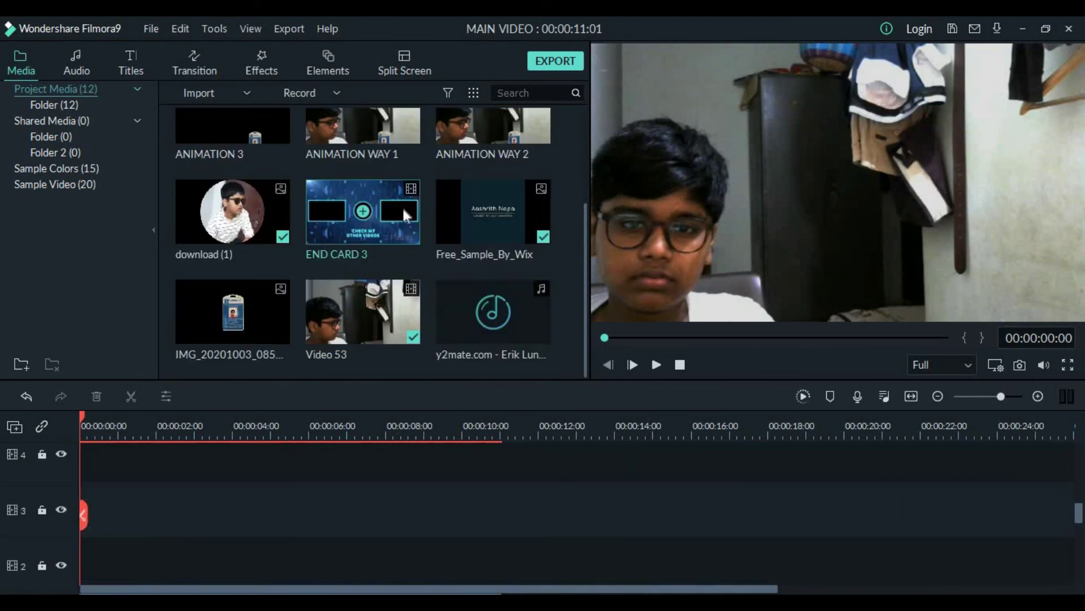
pyautogui.scroll(-3, 848, 551)
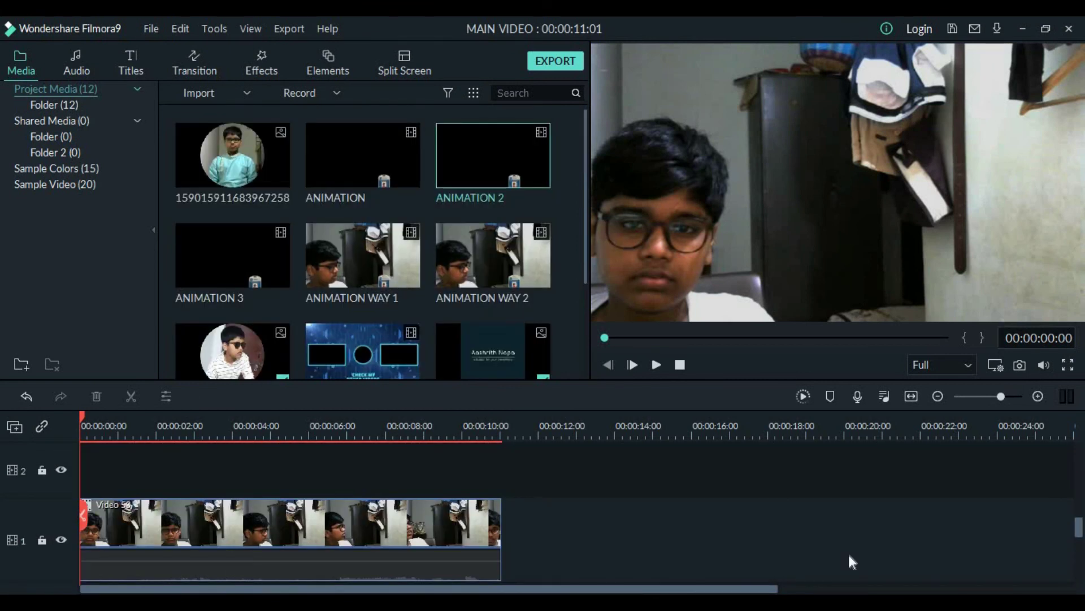